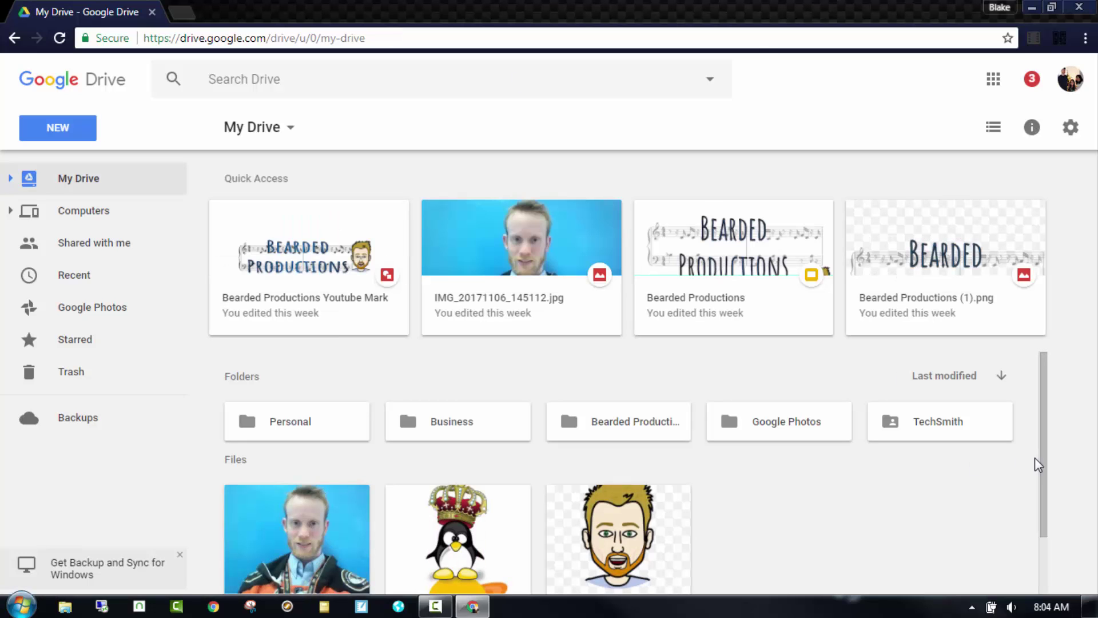
Open the portrait photo IMG_20171106_145112.jpg from My Drive in Pixlr Editor
left_click_drag(1041, 461, 1041, 511)
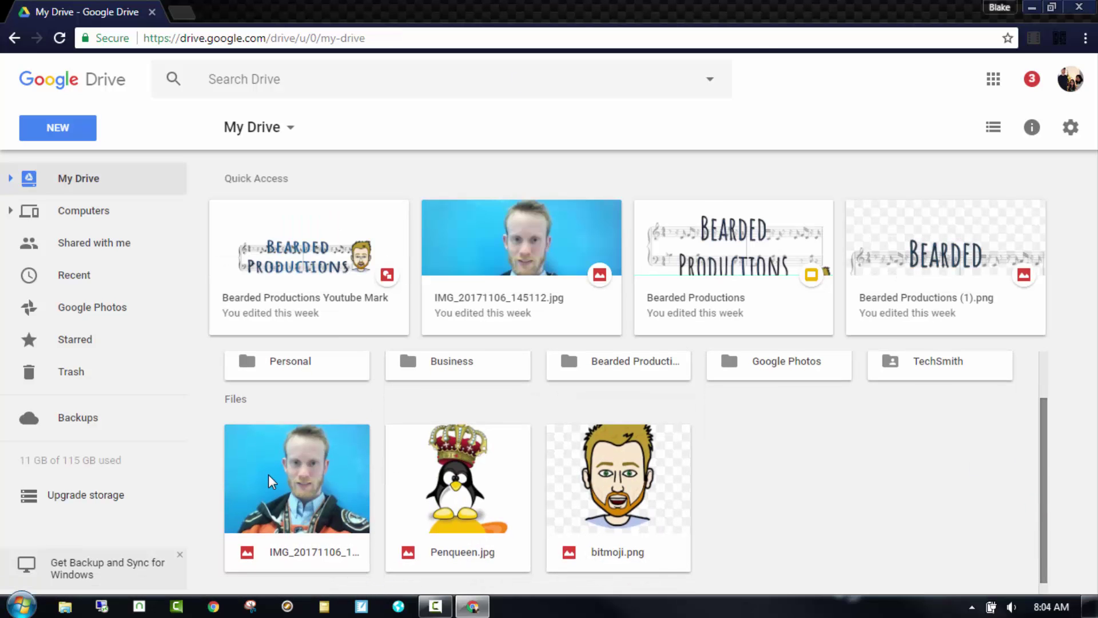
right_click(293, 494)
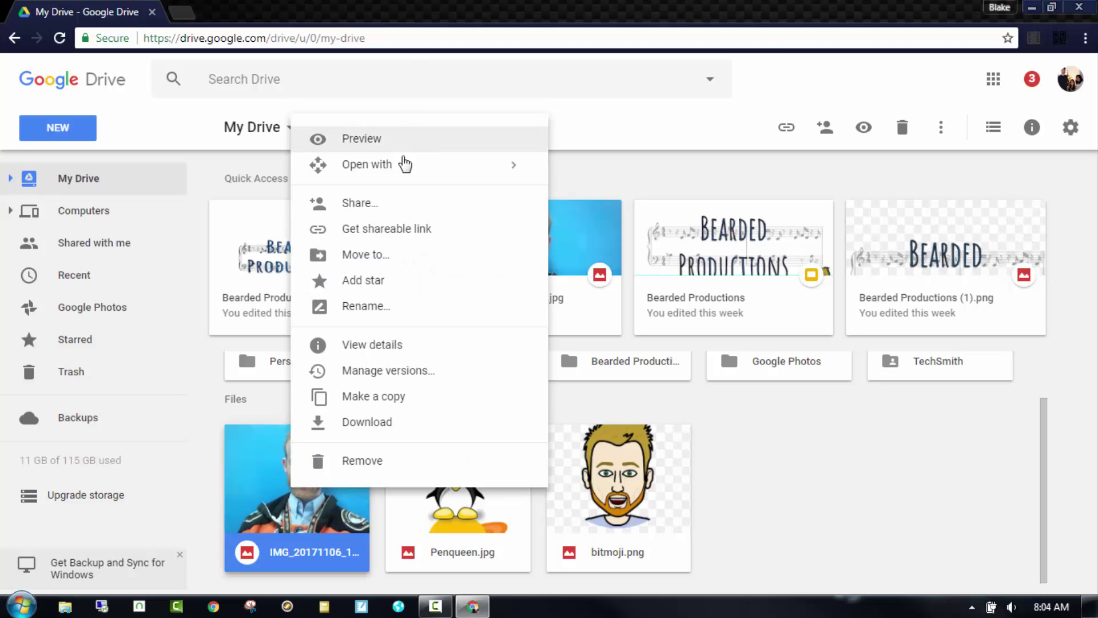
mouse_move(428, 167)
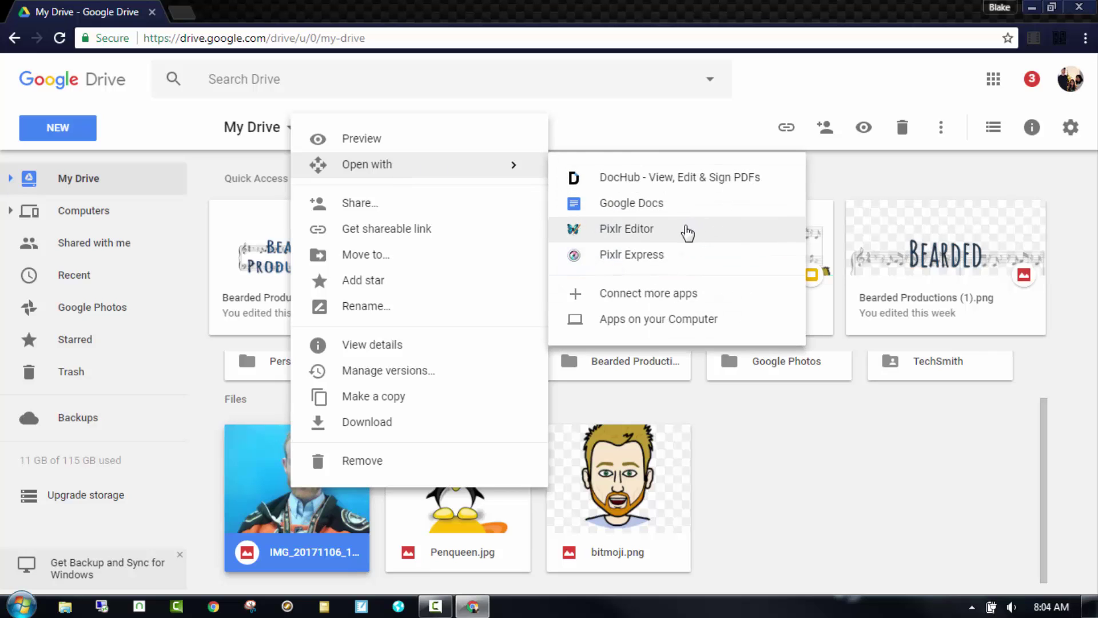
left_click(688, 231)
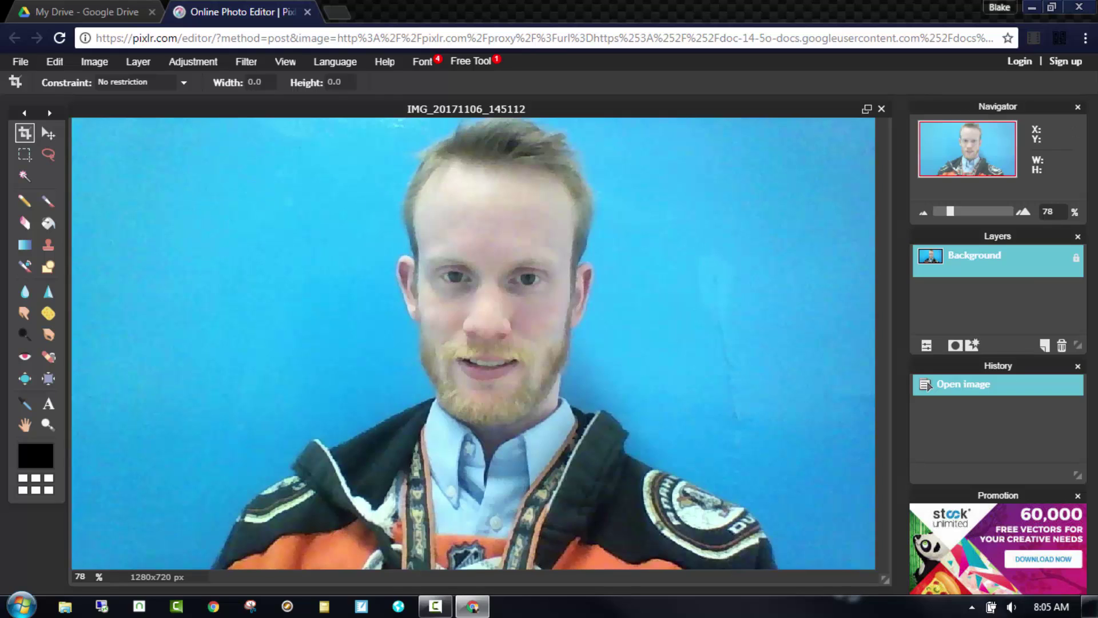
Unlock the photo's Background layer, then hide it and show it again
double_click(1076, 260)
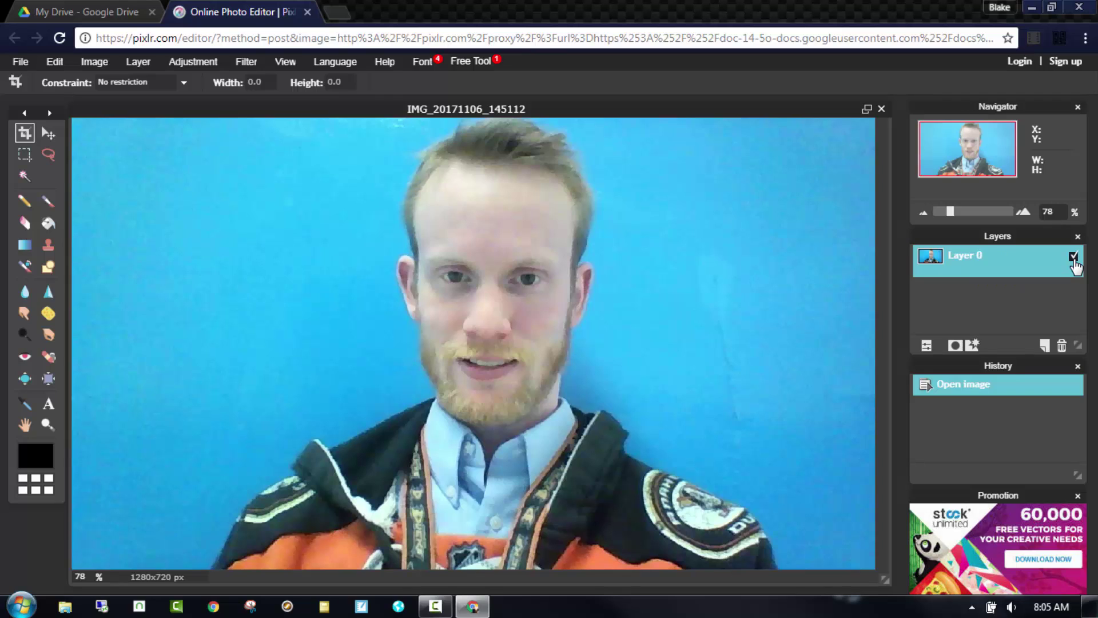
left_click(1074, 257)
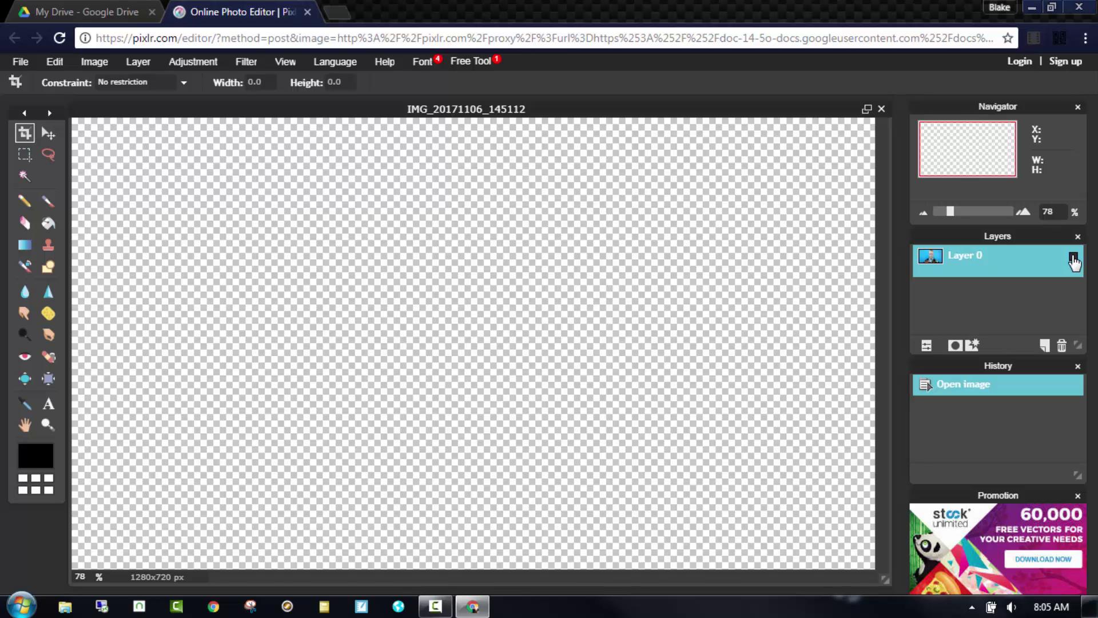
left_click(1074, 257)
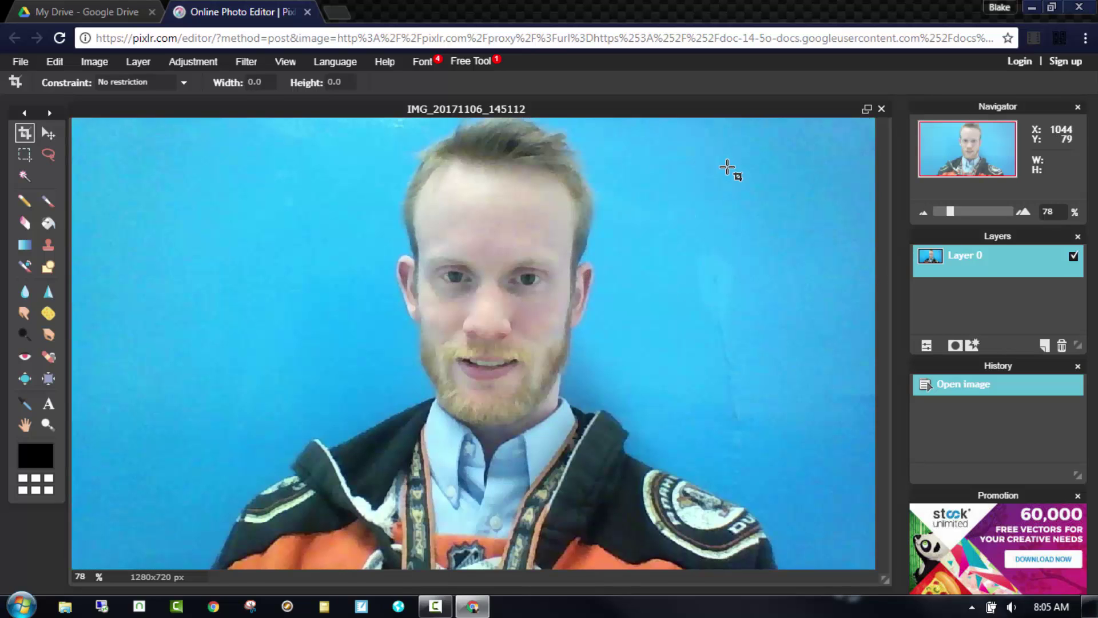
Marquee-select a full-height strip about 219 by 718 px along the photo's left edge and clear it
left_click(24, 155)
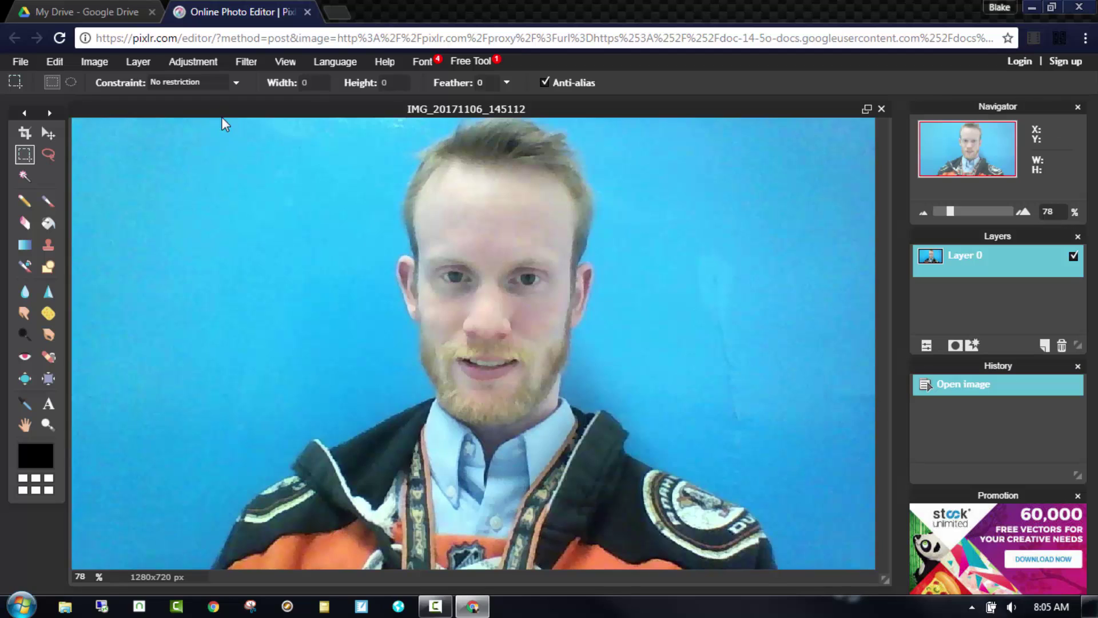
left_click_drag(220, 118, 71, 569)
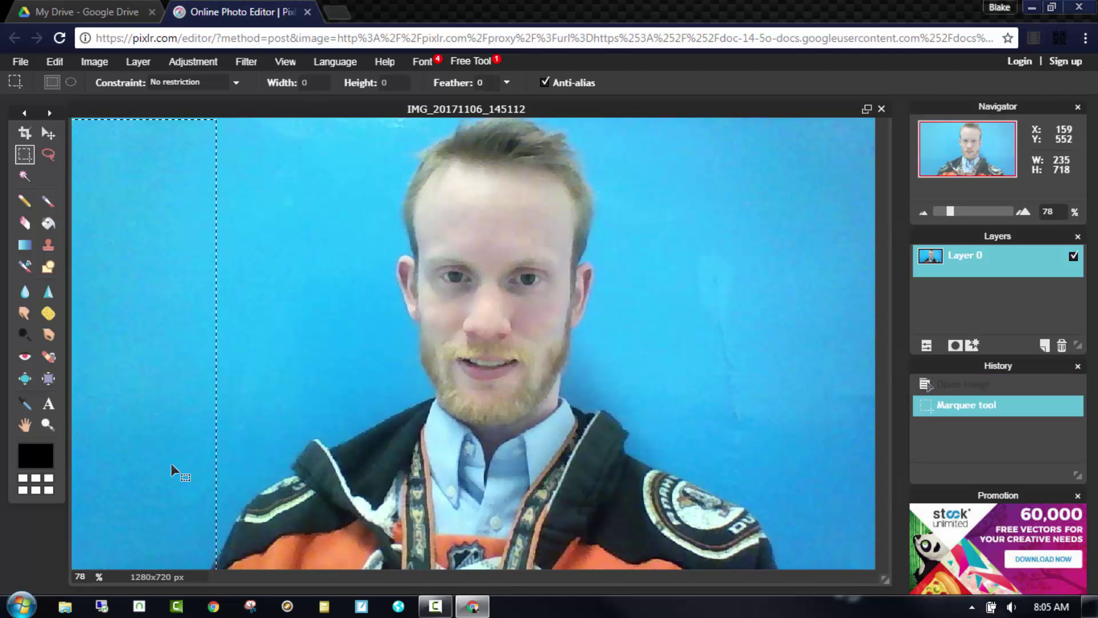
left_click_drag(160, 462, 164, 462)
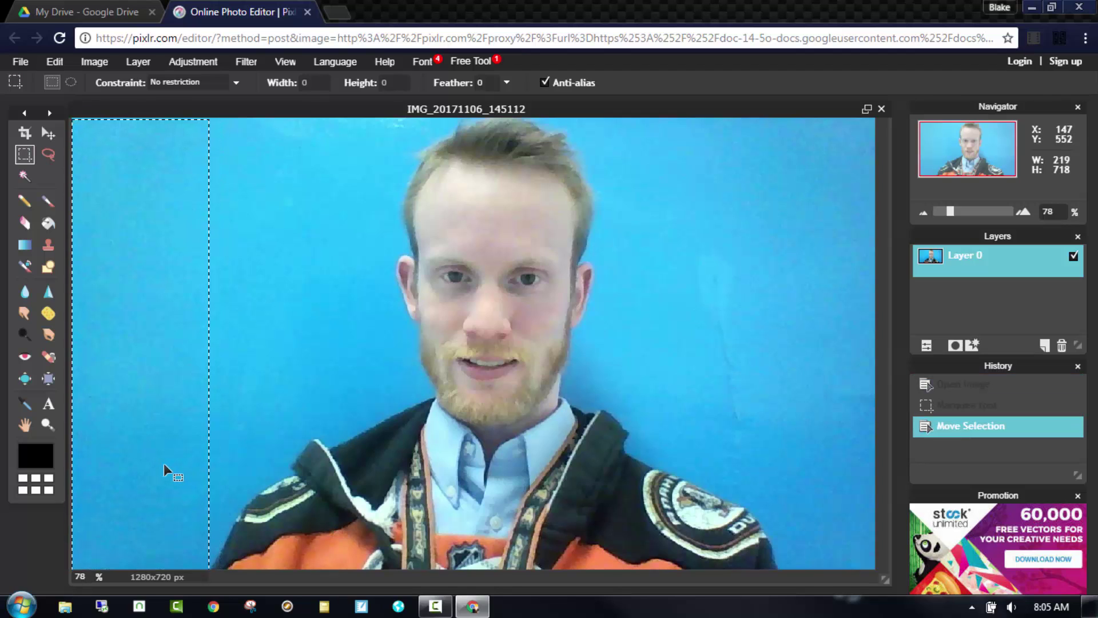
key("Delete")
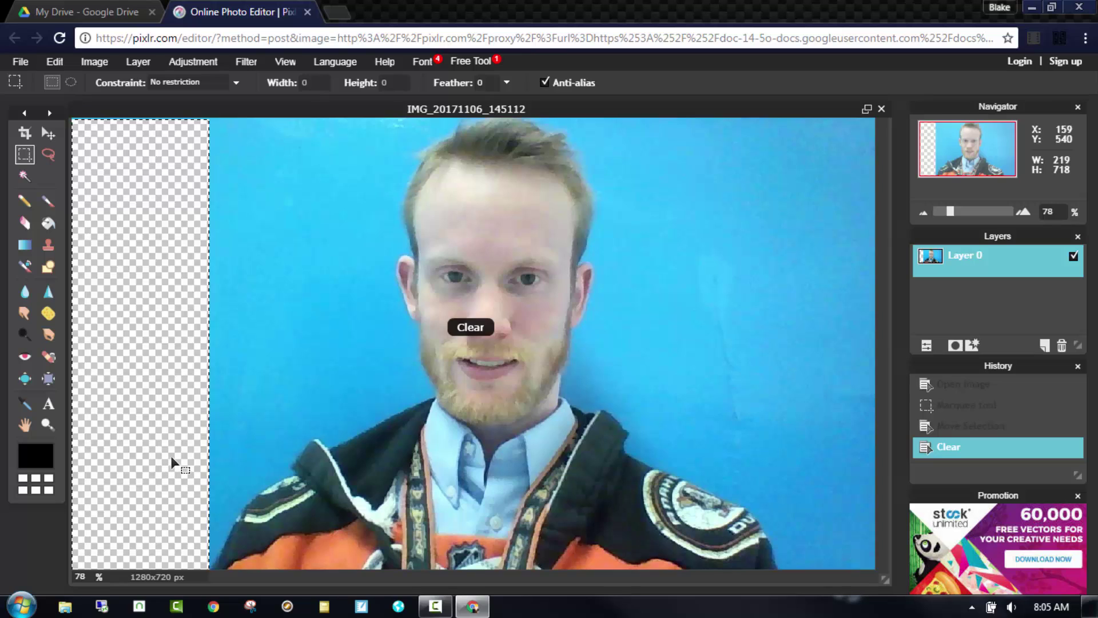
Move the marquee selection over the blue background above the left shoulder and on both sides of the head, clearing each covered area
left_click_drag(170, 452, 229, 366)
key("Delete")
key("Delete")
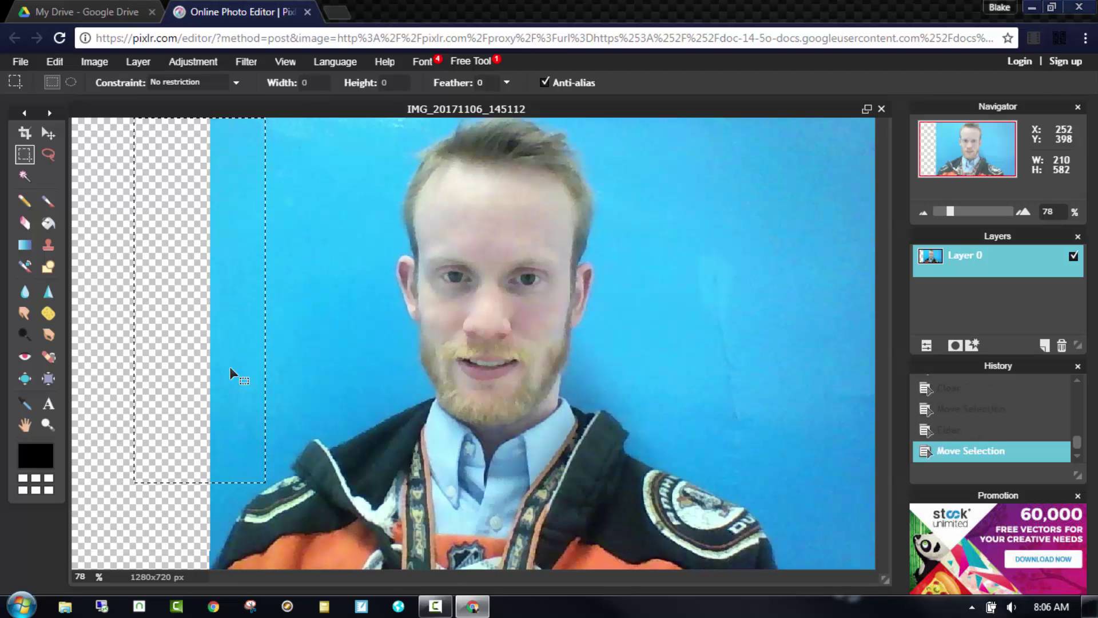
key("Delete")
left_click_drag(230, 369, 726, 298)
key("Delete")
key("Delete")
key("Delete")
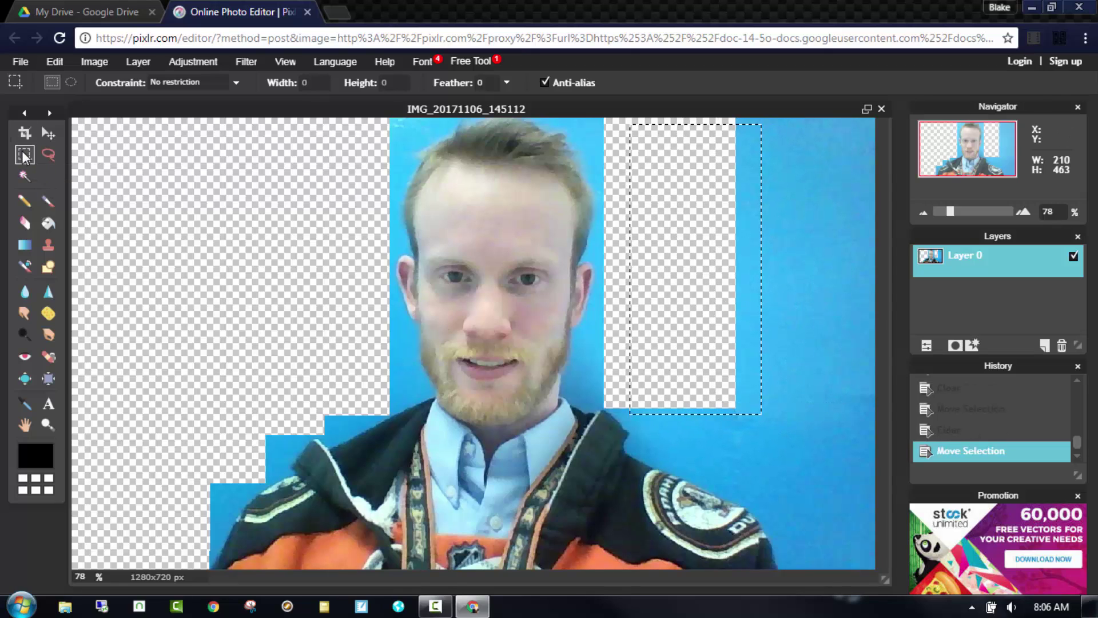
Marquee-select a strip about 165 by 718 px along the right edge and move it in stages to clear the background above the right shoulder
left_click(54, 132)
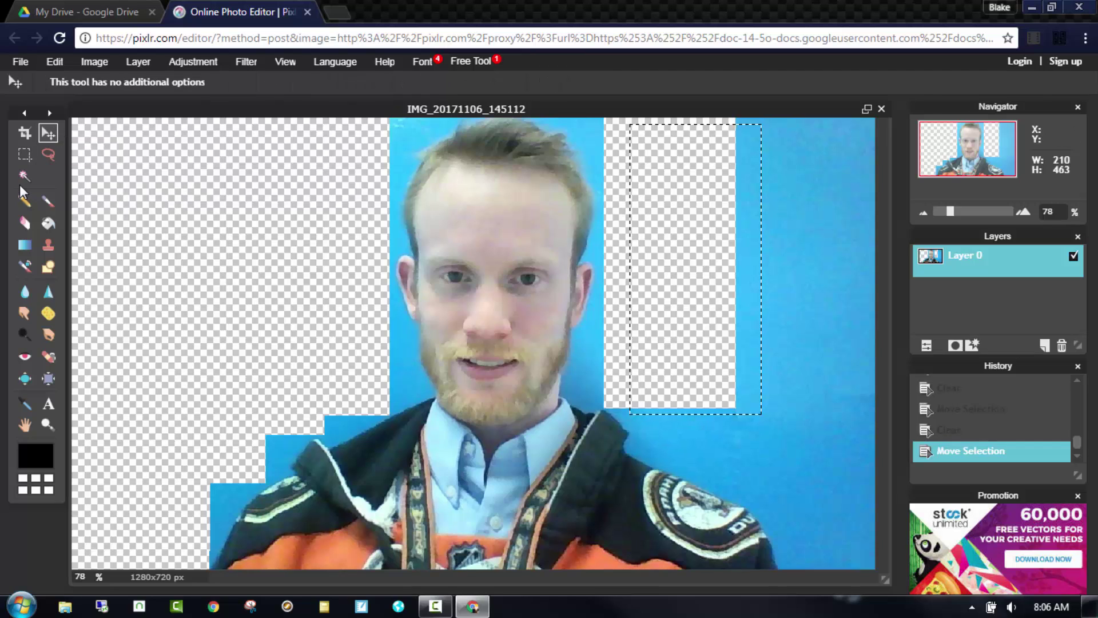
left_click(24, 155)
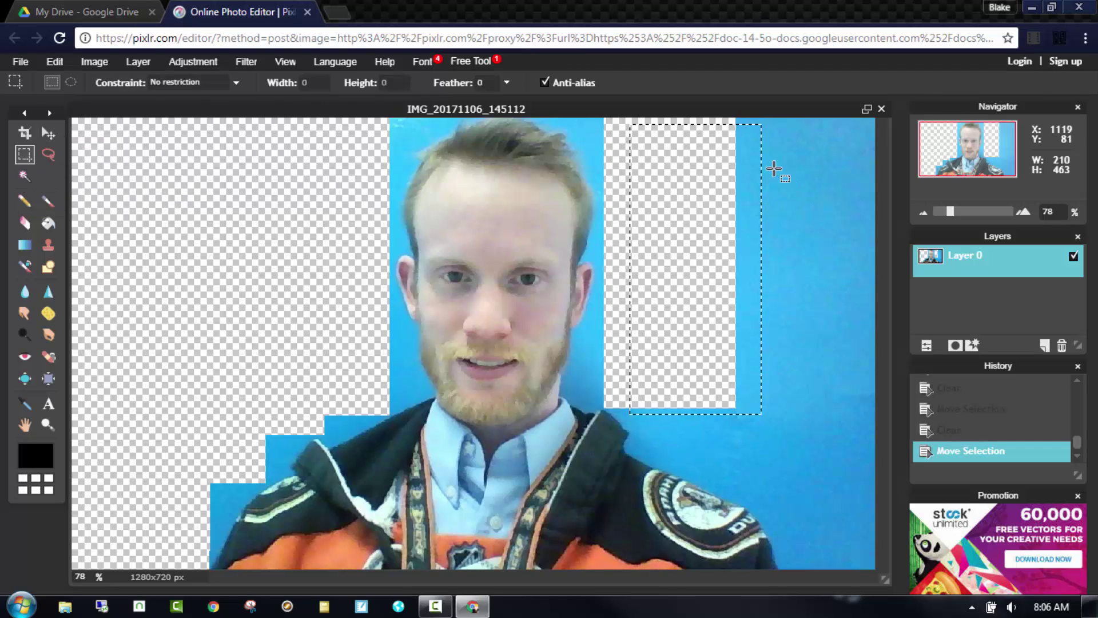
left_click_drag(774, 117, 963, 591)
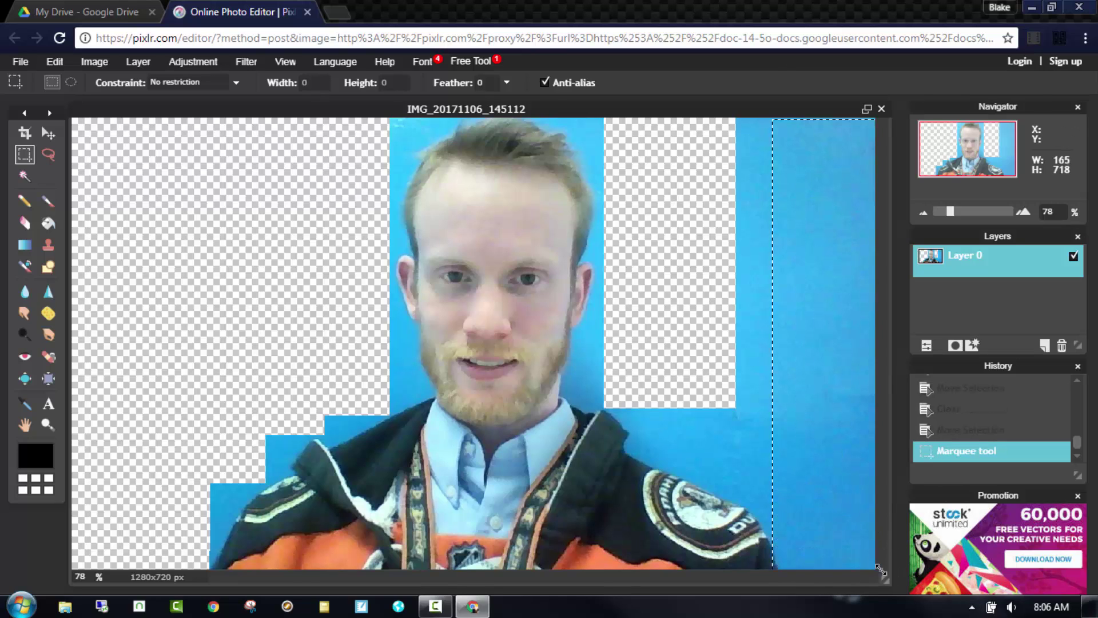
left_click_drag(831, 510, 708, 404)
key("Delete")
key("Delete")
key("Delete")
key("Delete")
key("Delete")
key("Delete")
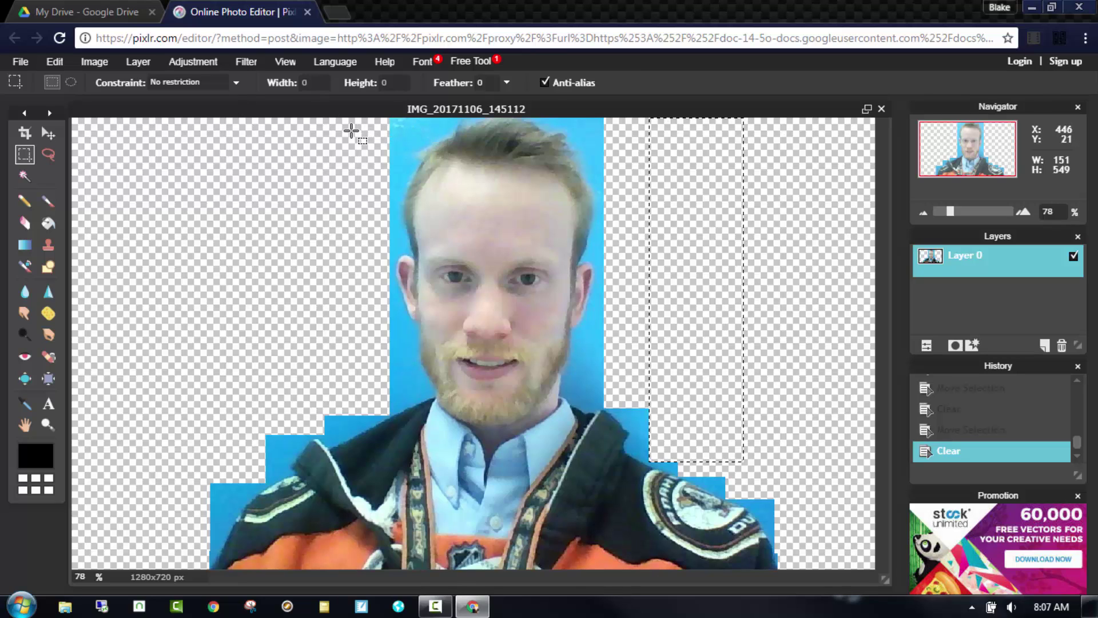
Marquee-select a small area about 82 by 89 px over the blue background at the upper left of the head and clear it
left_click_drag(344, 124, 439, 136)
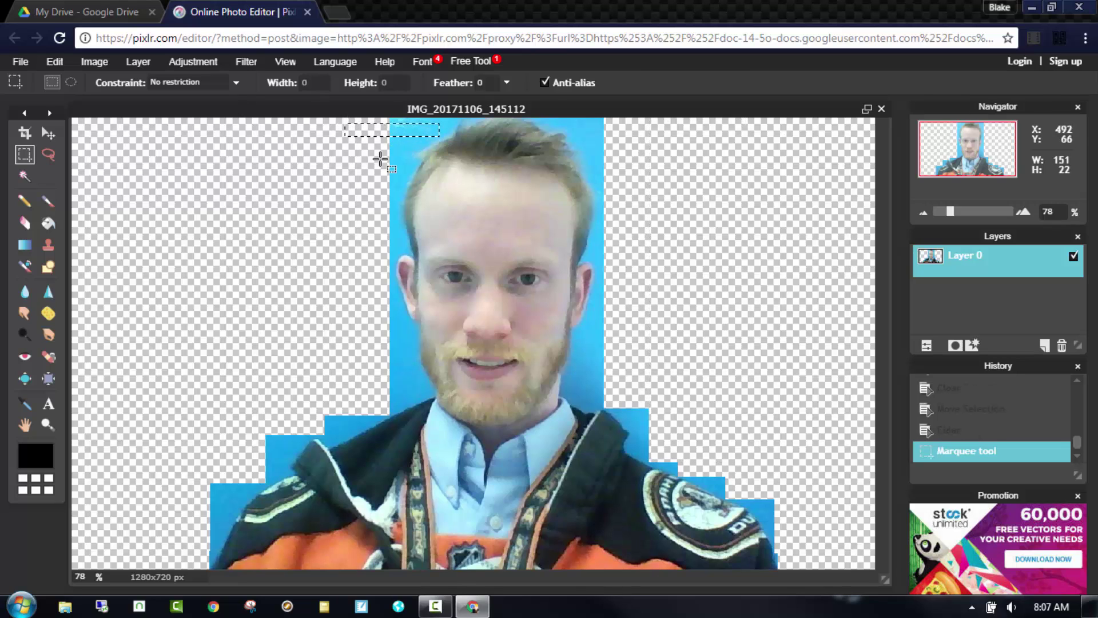
left_click_drag(360, 173, 412, 112)
key("Delete")
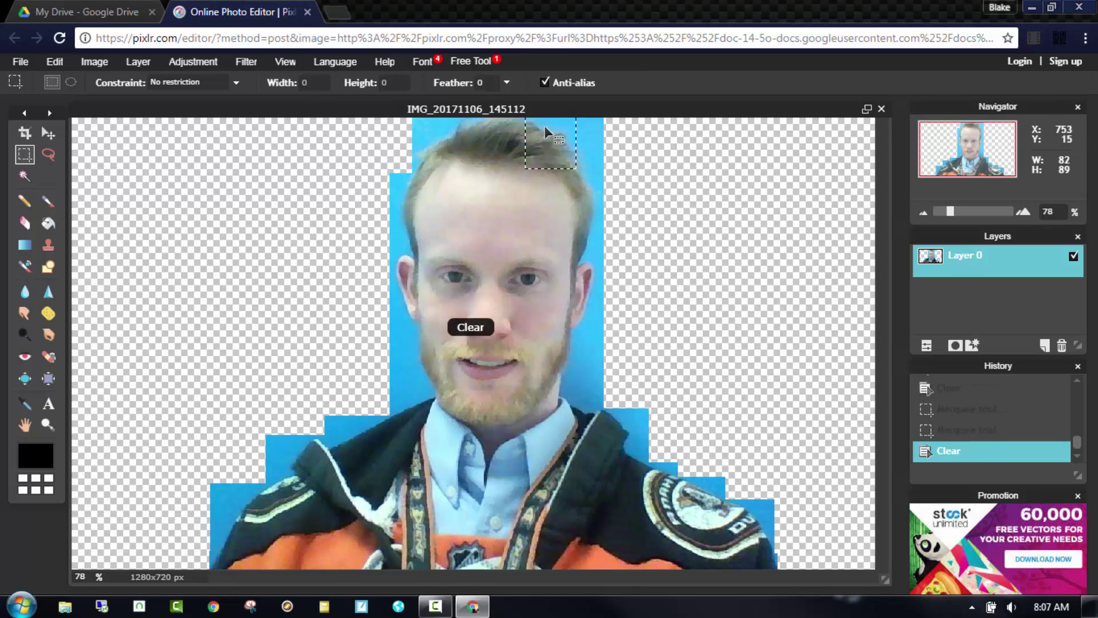
Move the small marquee selection around the head and neck, clearing the blue blocks at each position
left_click_drag(545, 128, 373, 364)
key("Delete")
key("Delete")
key("Delete")
key("Delete")
key("Delete")
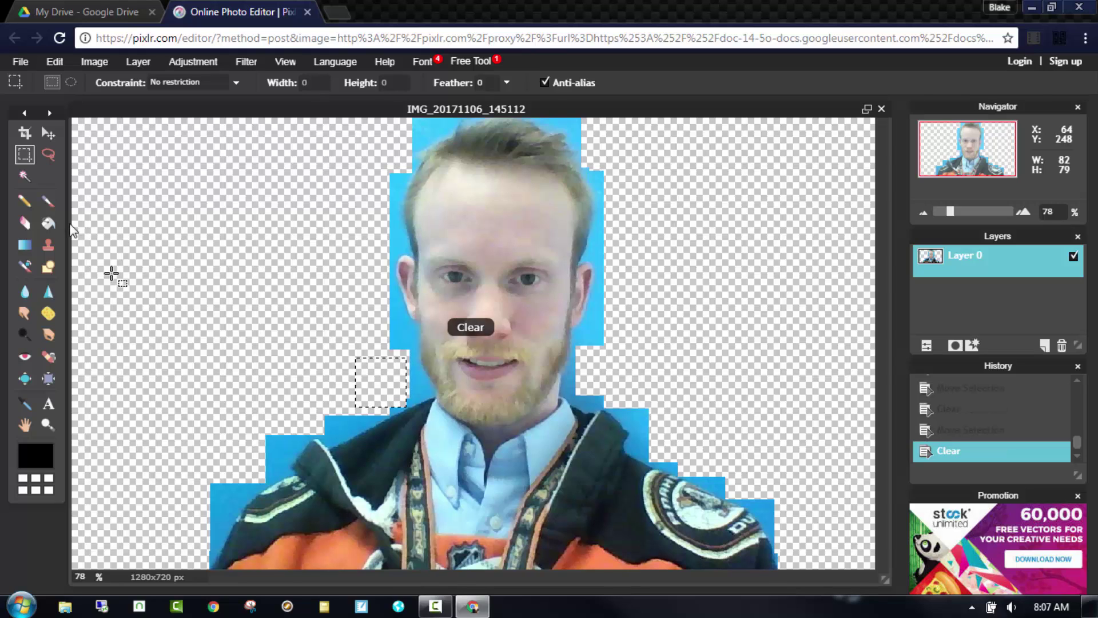
Inspect the jacket collar's edge up close, then select the blue background along the left shoulder and neck with the Wand tool and clear it
left_click(48, 424)
left_click_drag(256, 433, 355, 490)
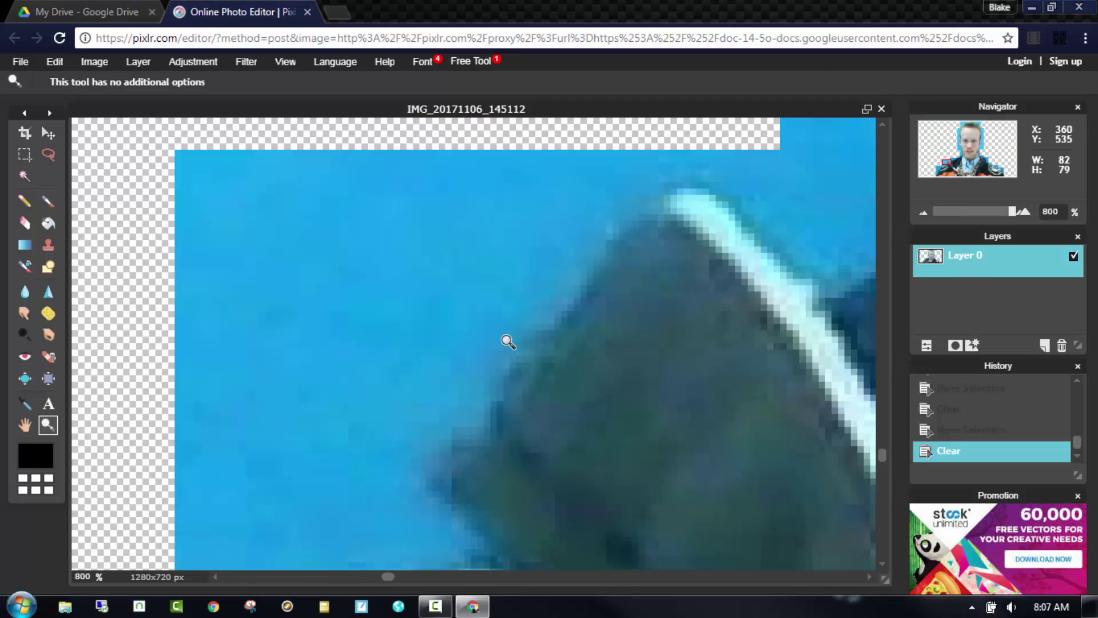
scroll(508, 342, "down", 4)
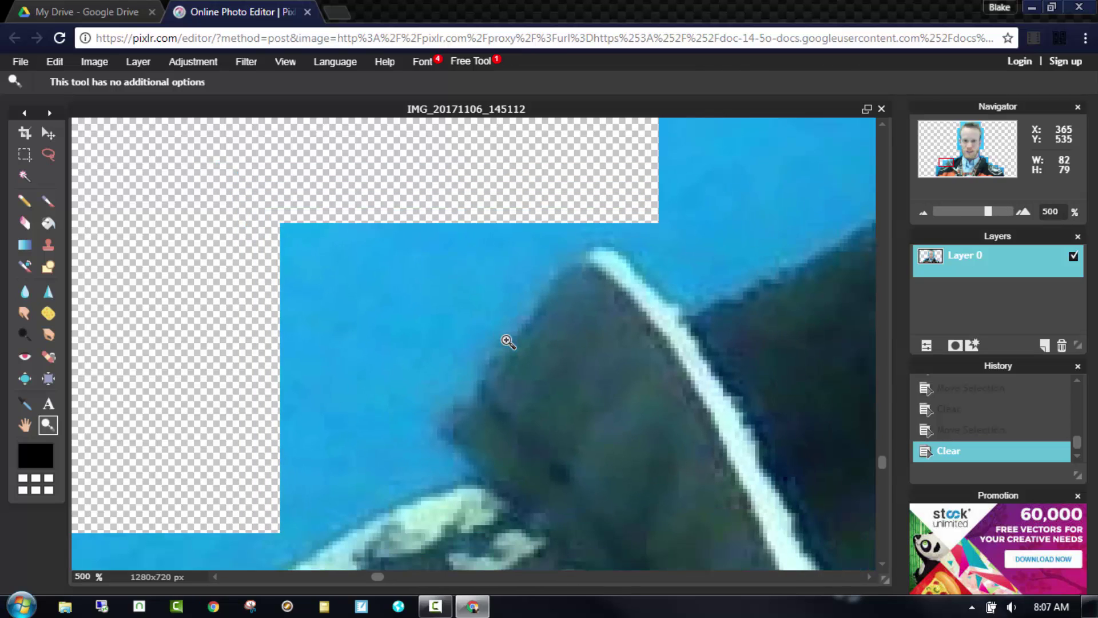
scroll(509, 342, "down", 5)
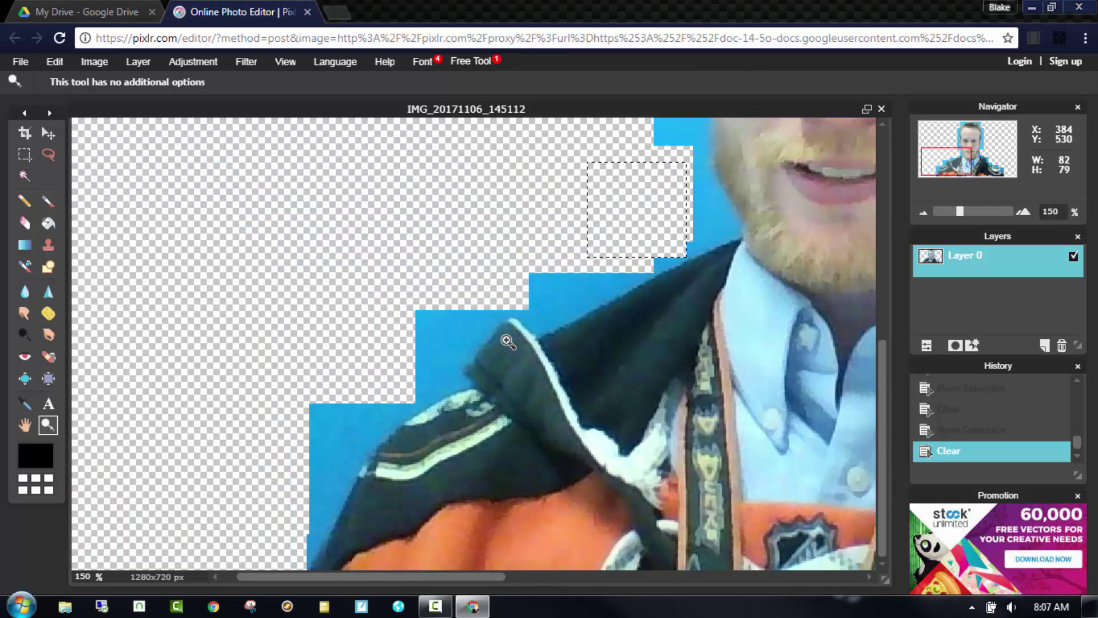
scroll(509, 342, "down", 3)
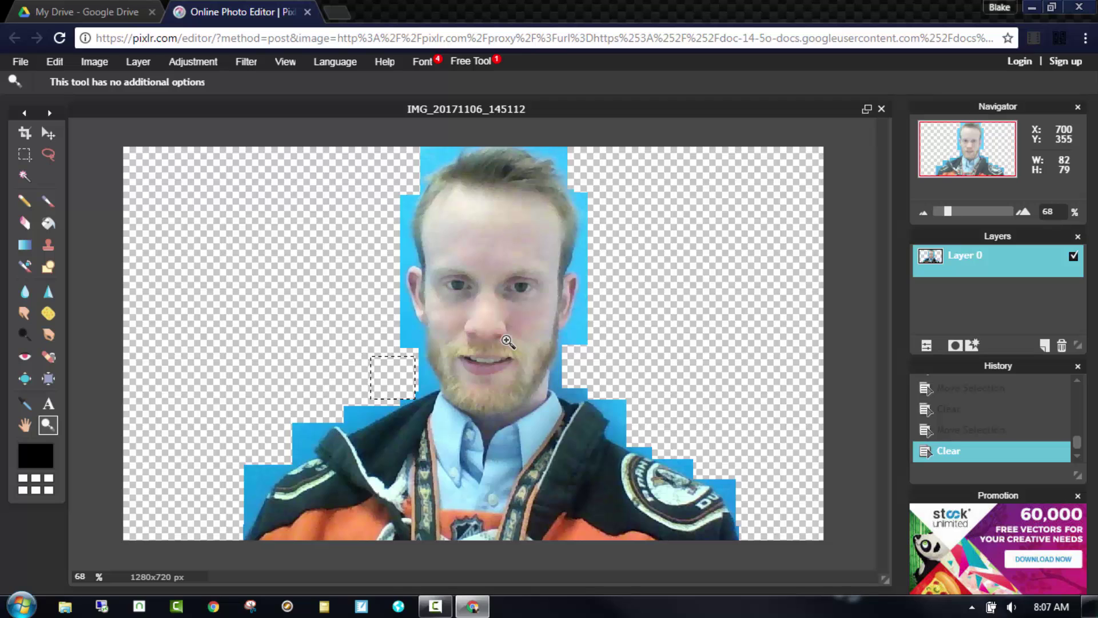
left_click(24, 175)
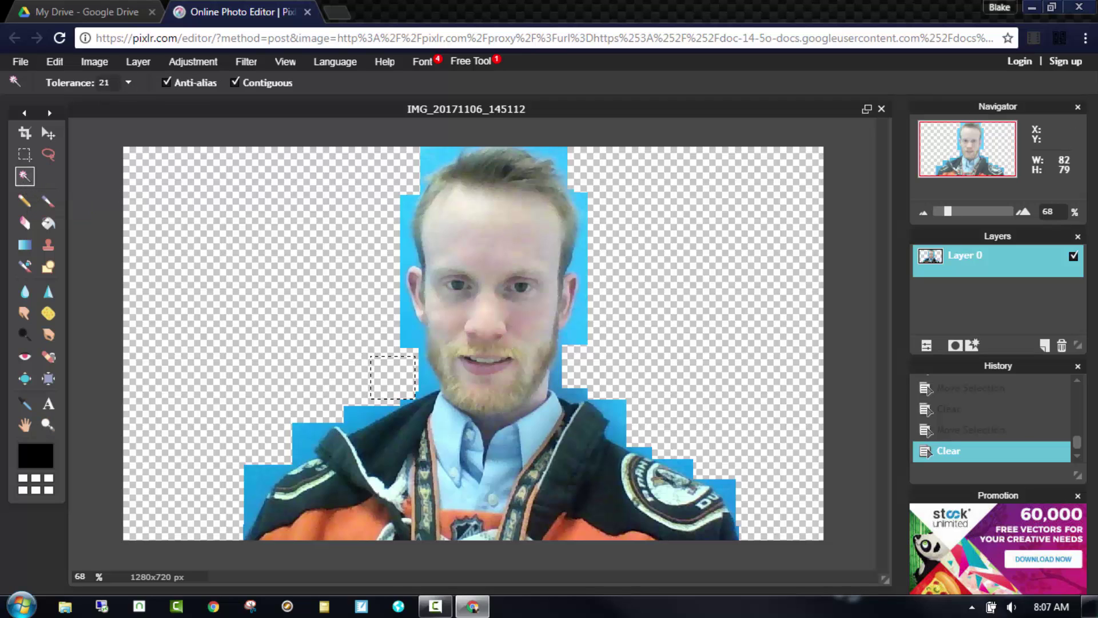
left_click(357, 416)
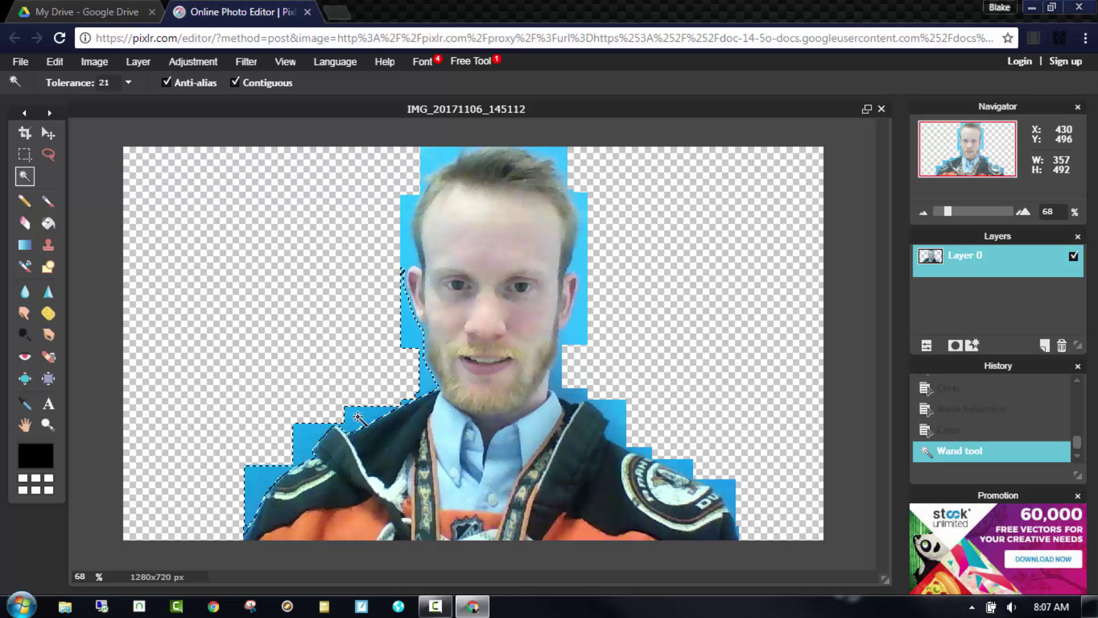
key("Delete")
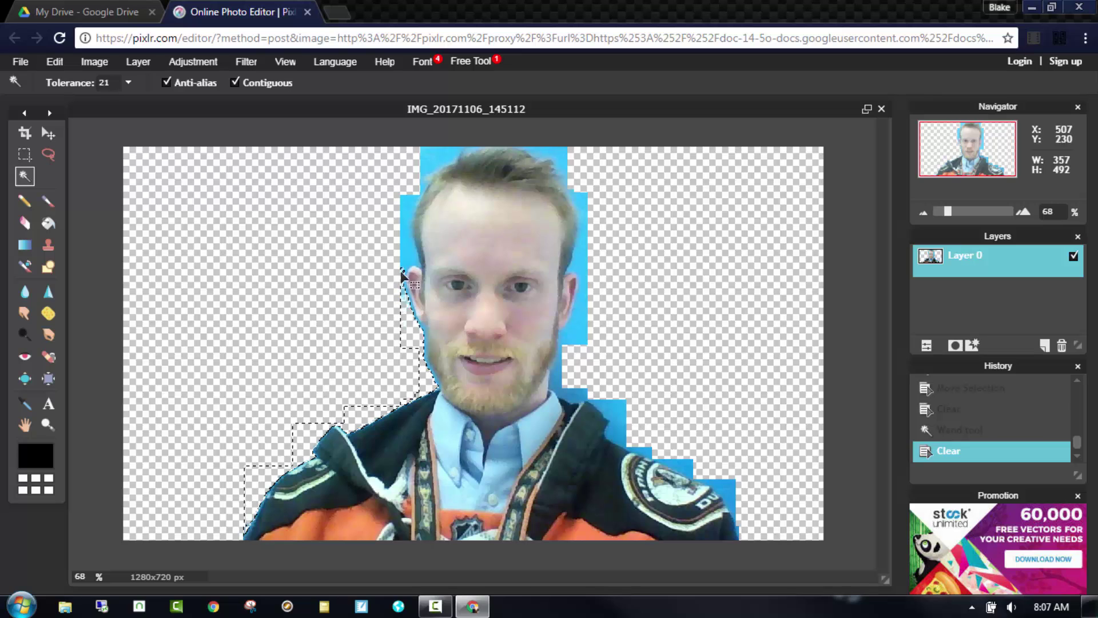
Wand-select and clear the blue areas along the left side of the face and around the left ear
left_click(406, 253)
key("Delete")
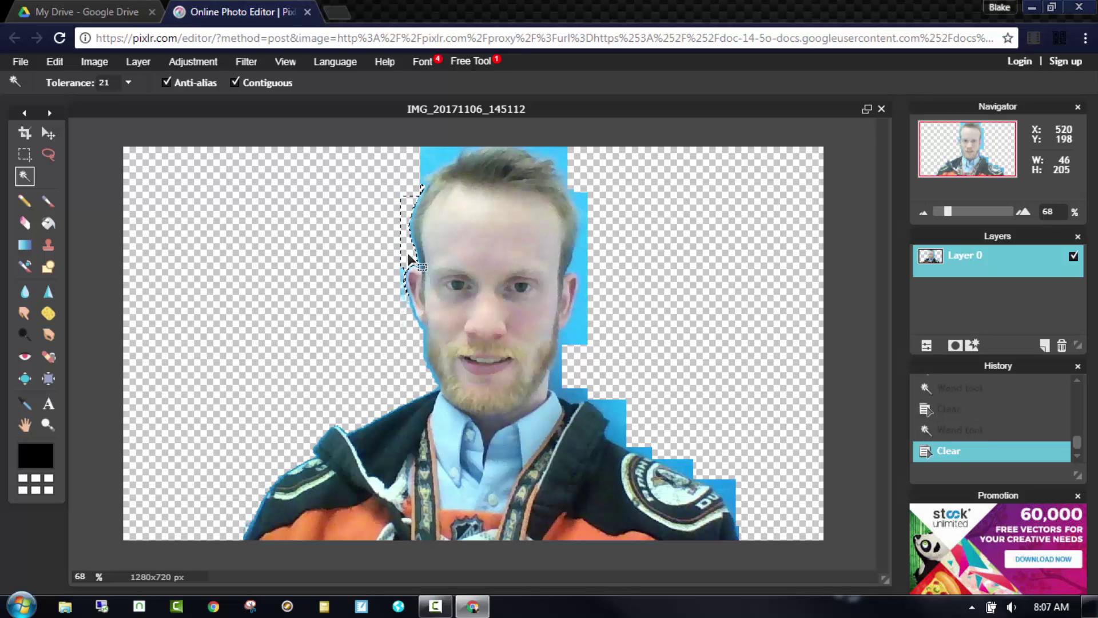
left_click(401, 272)
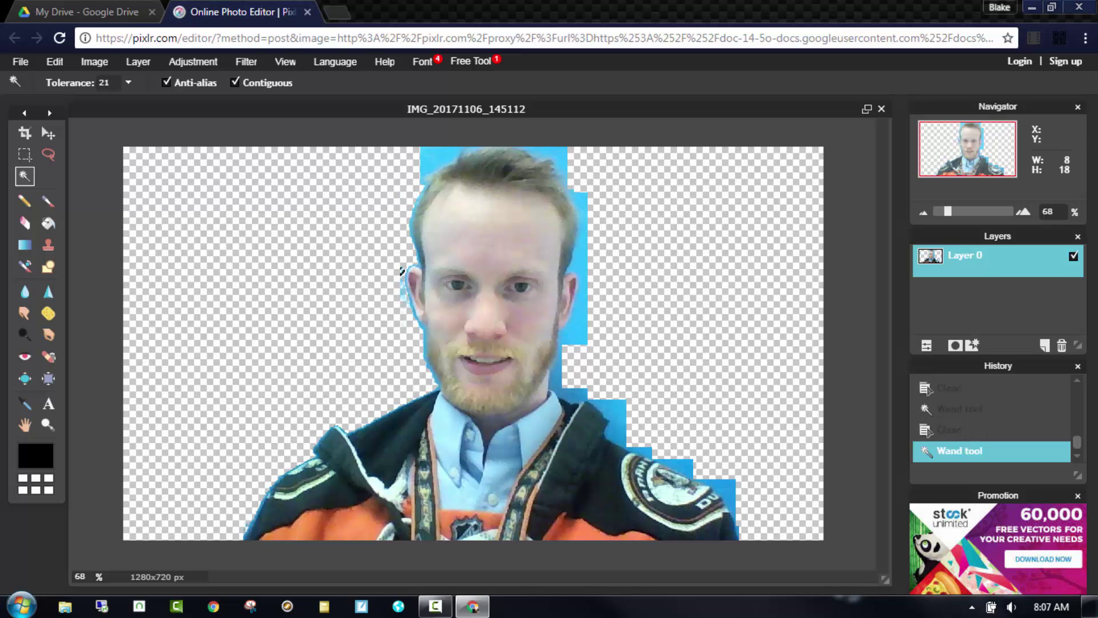
key("Delete")
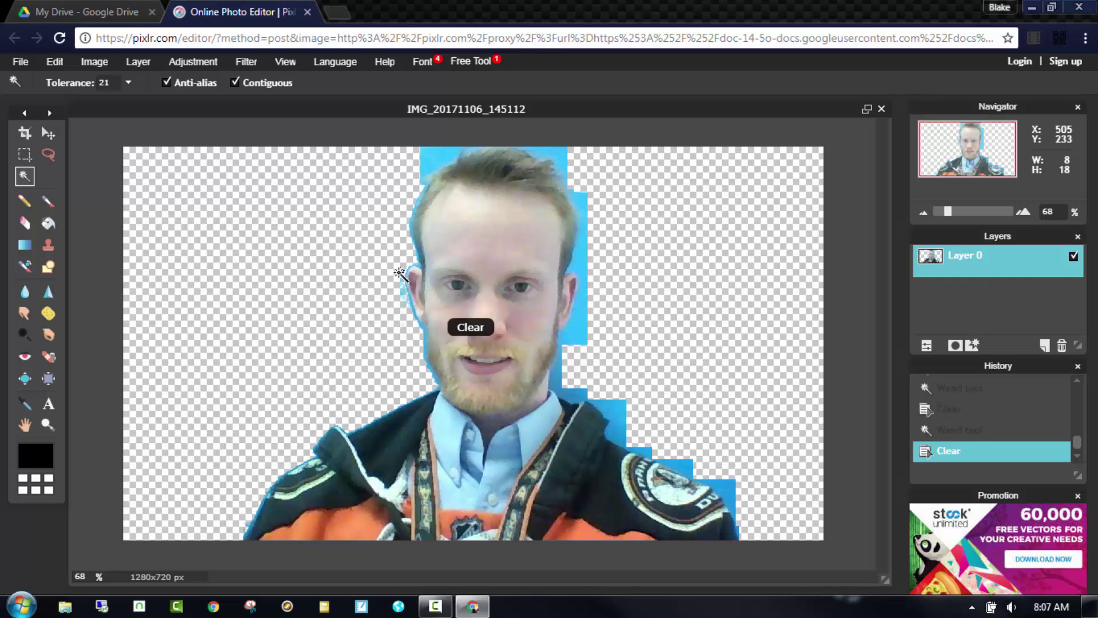
Clear the blue corners at the upper left and upper right of the hair using Wand selections
left_click(429, 160)
key("Delete")
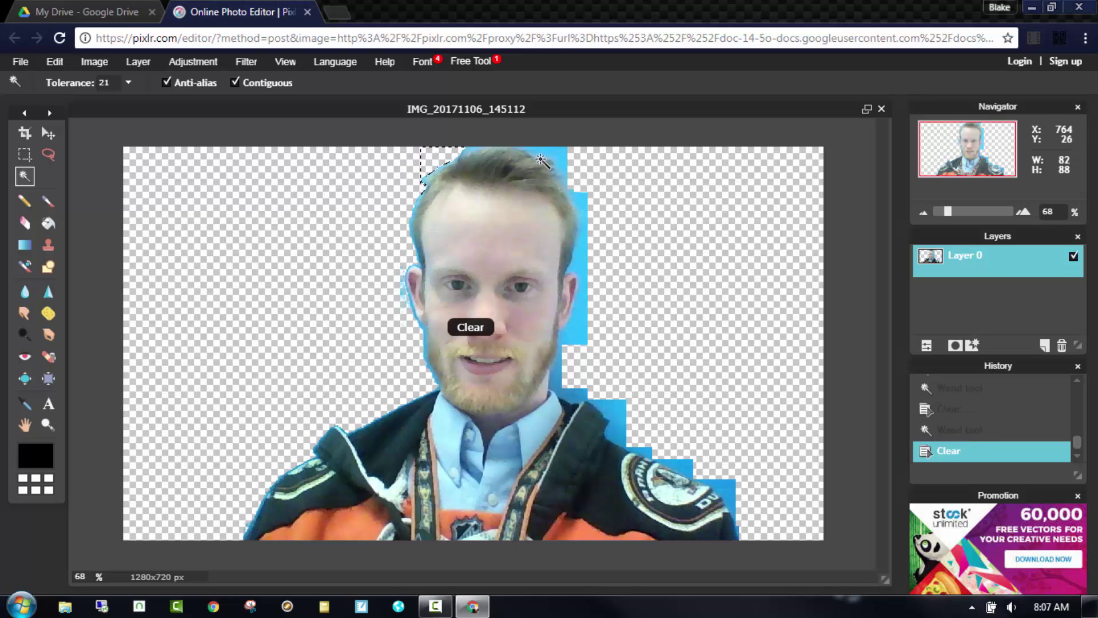
key("Delete")
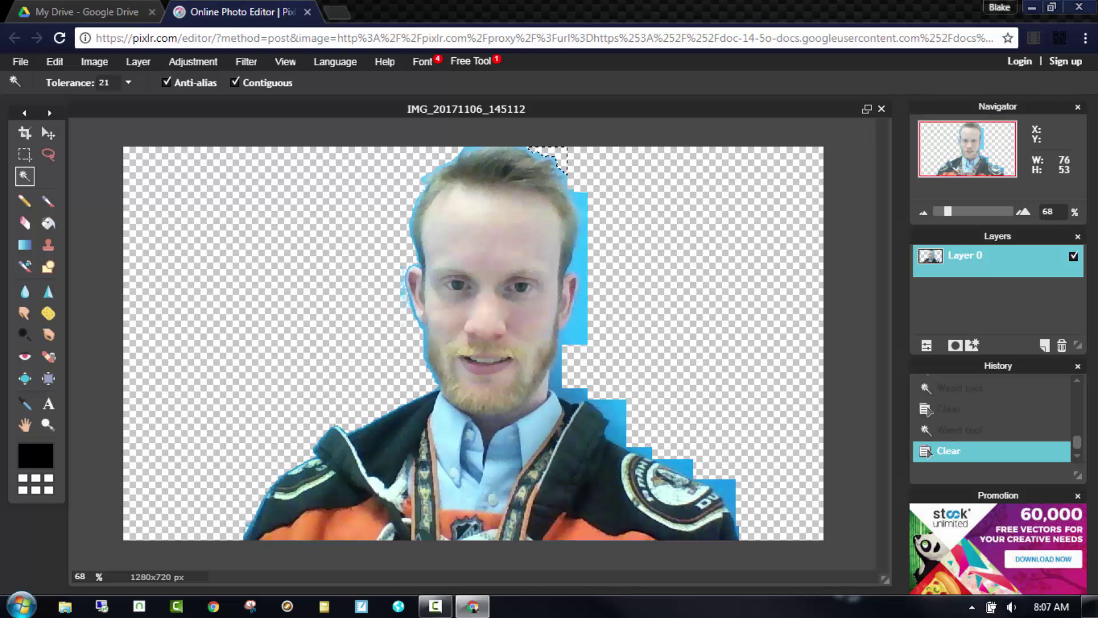
Wand-select and clear the blue background beside the right side of the face, then the area along the neck and right shoulder
left_click(581, 265)
key("Delete")
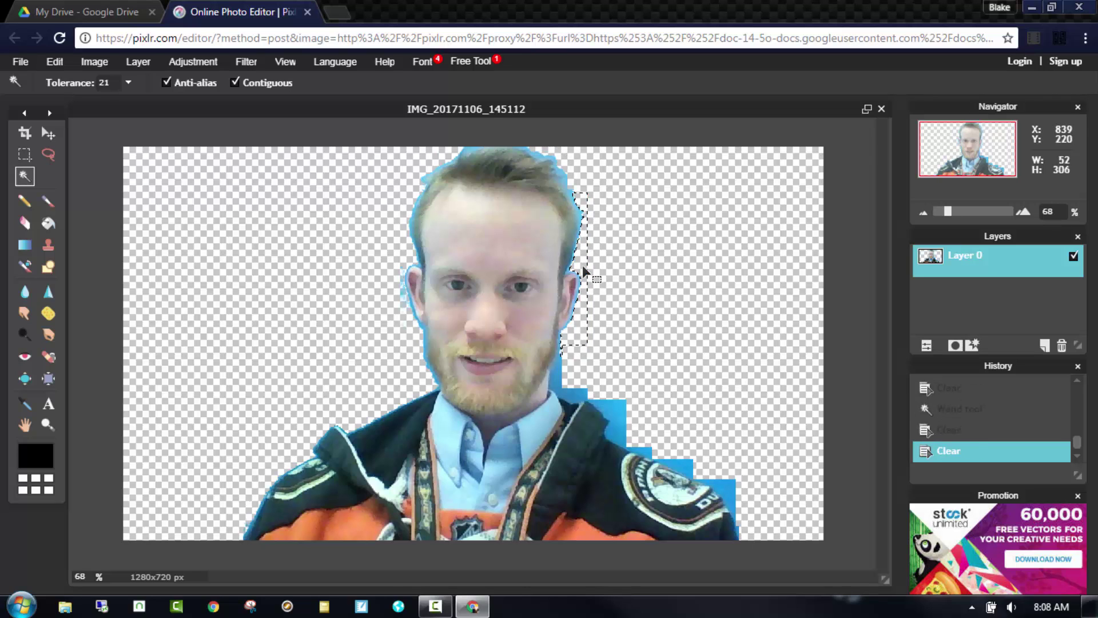
left_click(559, 379)
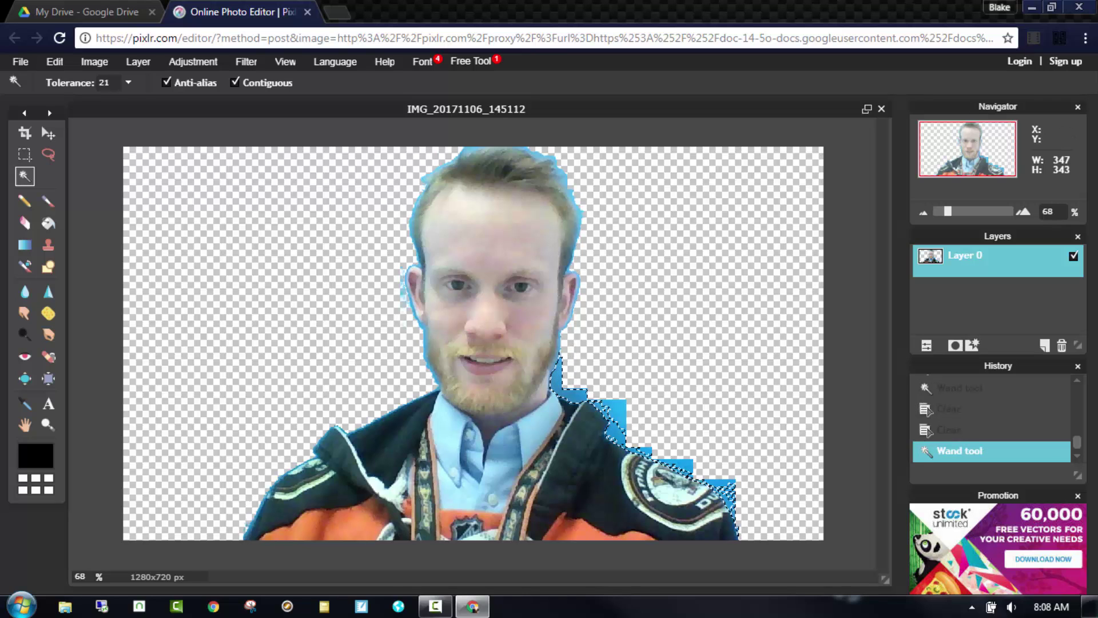
key("Delete")
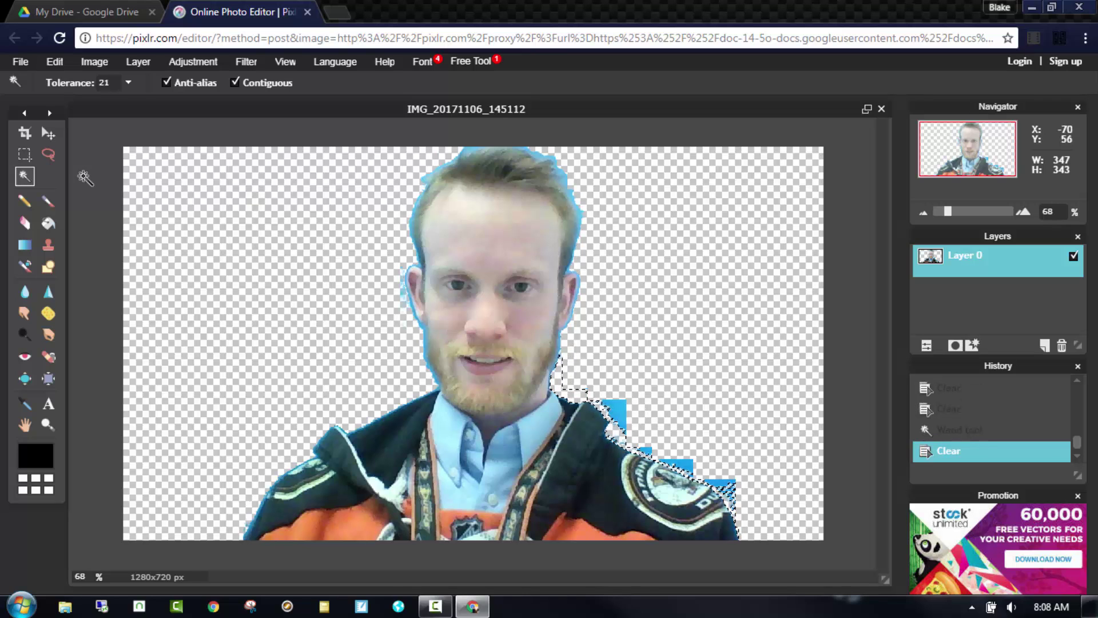
Wand-select and clear the leftover blue patches beside the jacket collar and above the shoulder patch on the right side of the photo
left_click(619, 408)
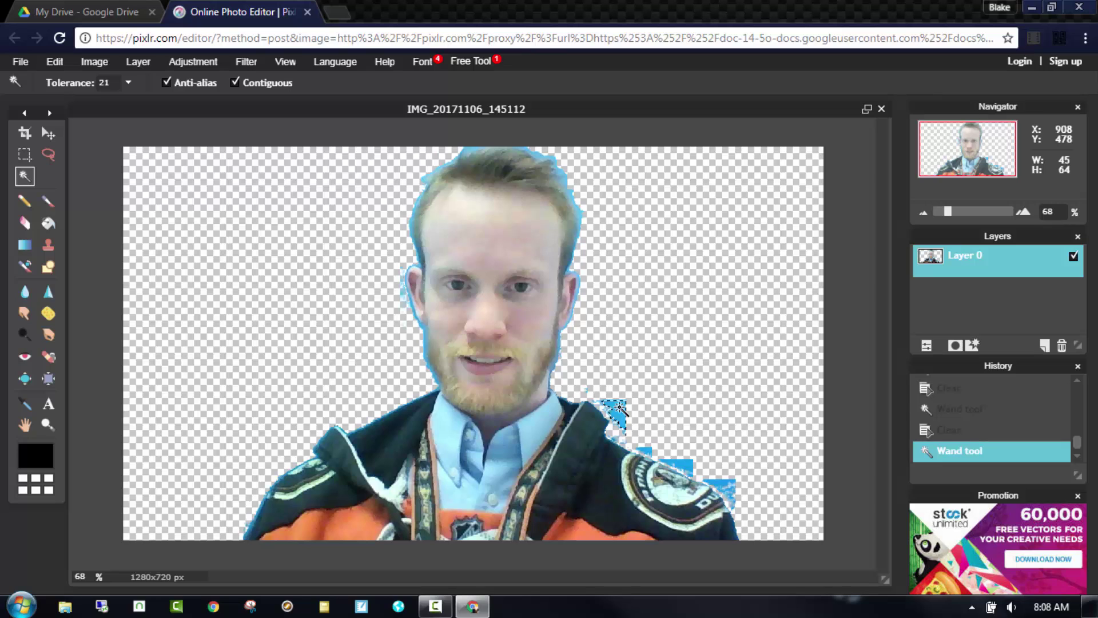
key("Delete")
left_click(676, 462)
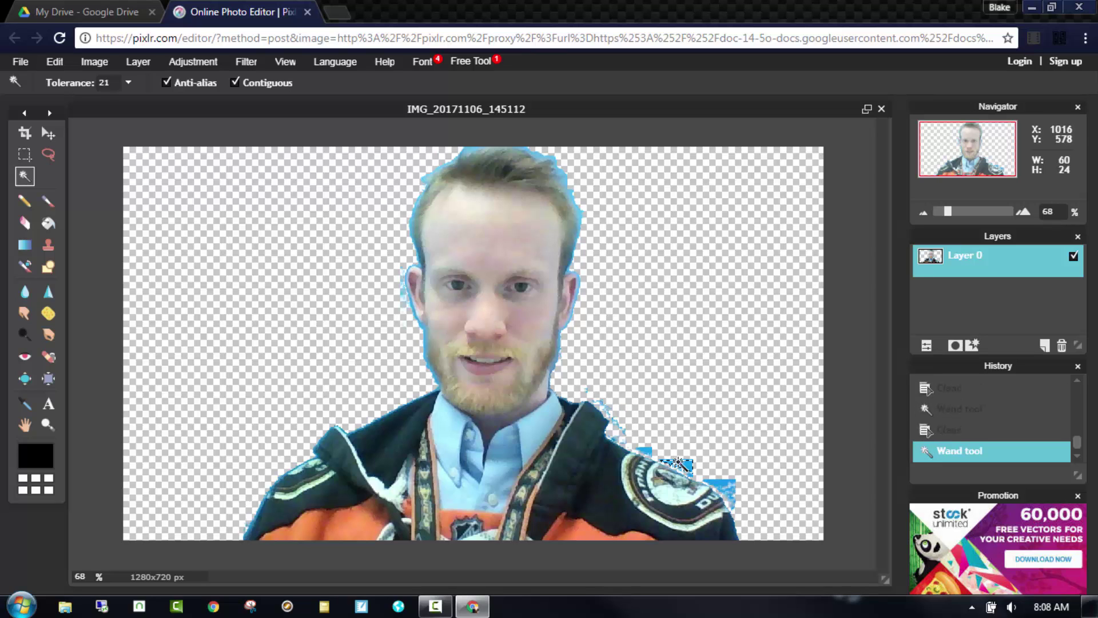
key("Delete")
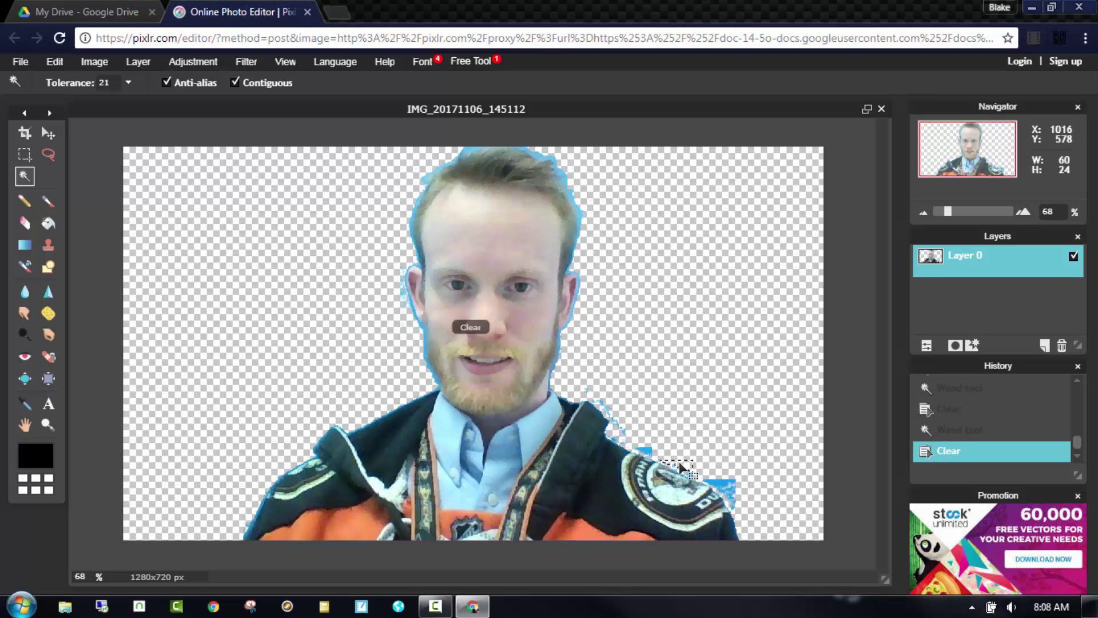
left_click(728, 488)
left_click(728, 488)
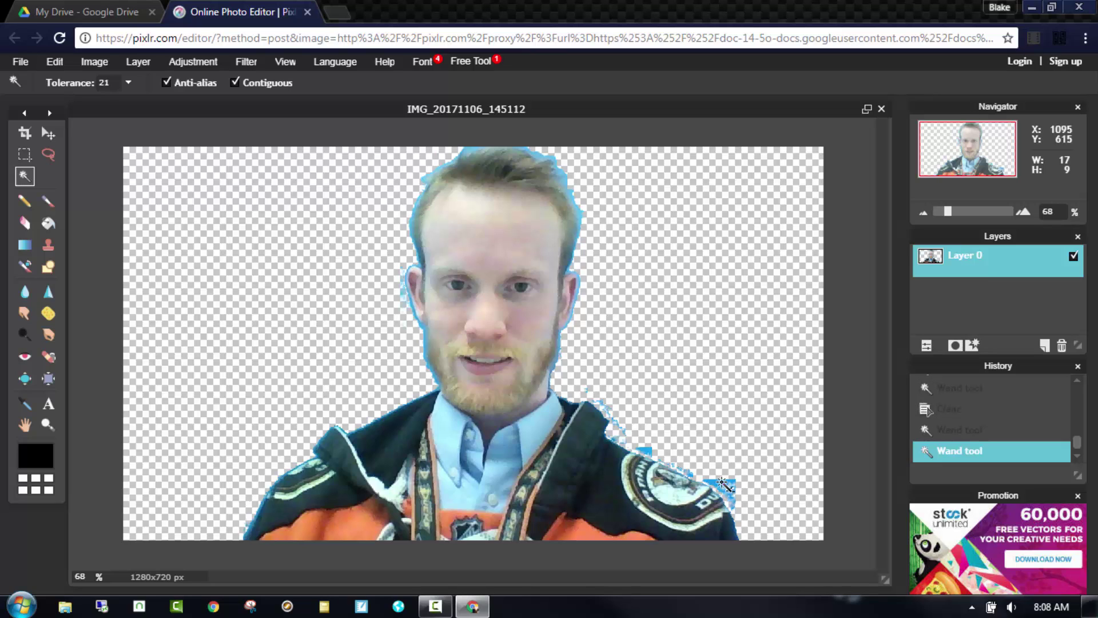
key("Delete")
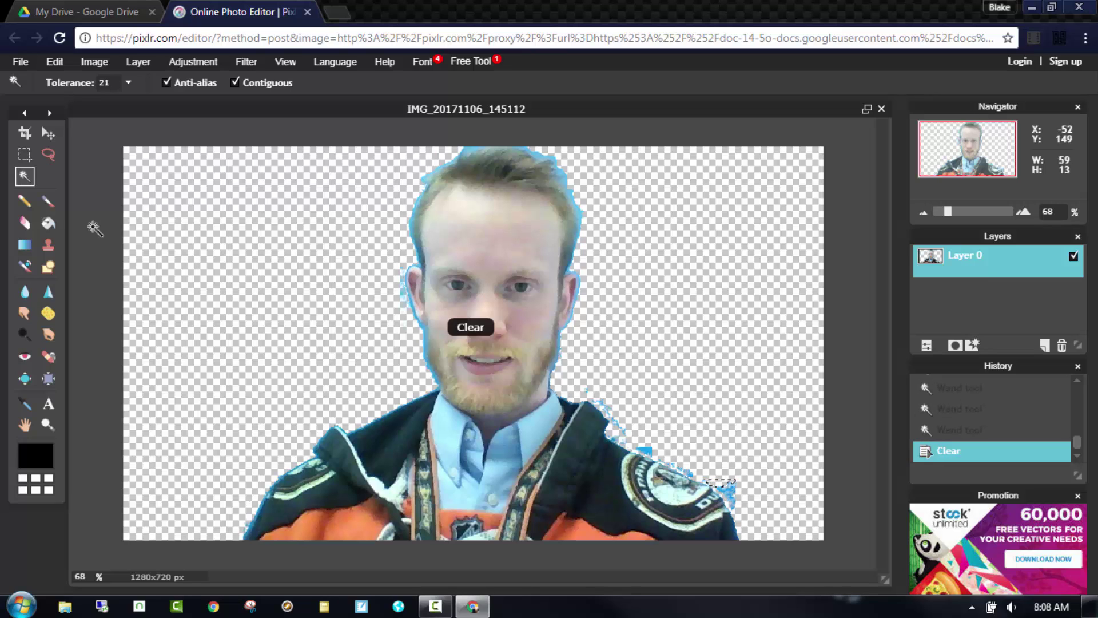
Clear the remaining blue fragments along the right shoulder with a rectangular Marquee selection about 94 by 61 px, repositioning it over each fragment
left_click(27, 160)
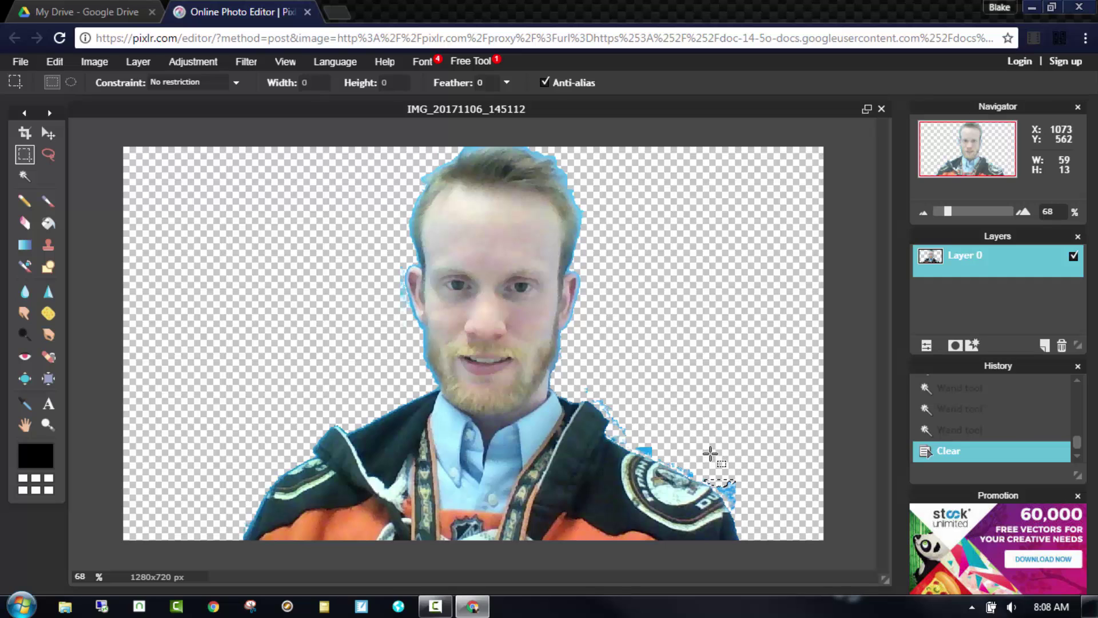
left_click_drag(623, 377, 683, 442)
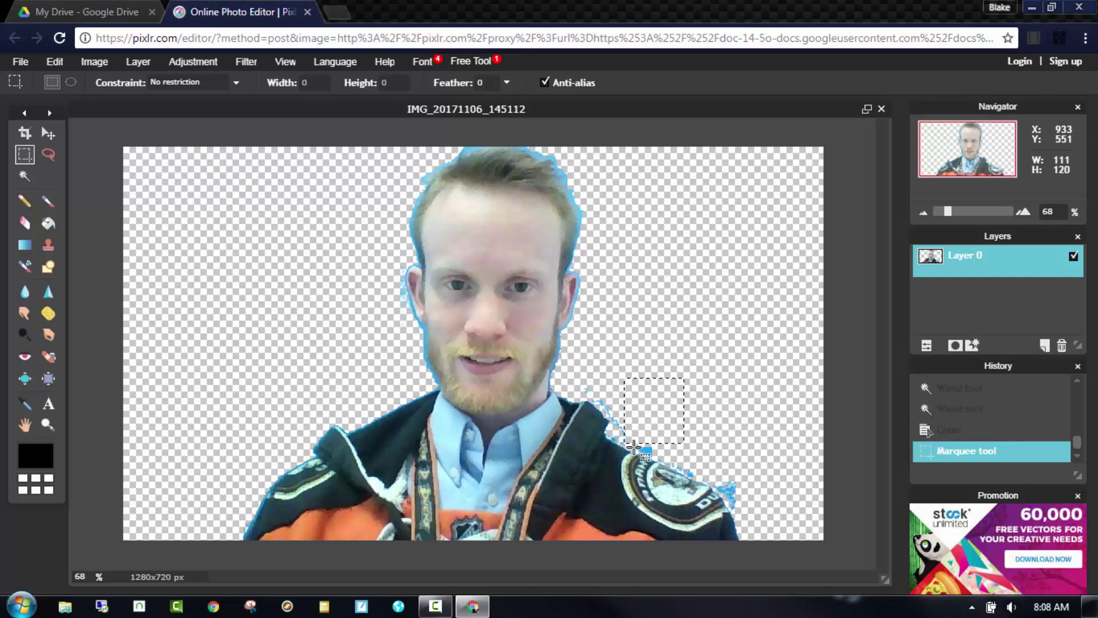
left_click(717, 468)
left_click_drag(719, 468, 662, 432)
key("Delete")
key("Delete")
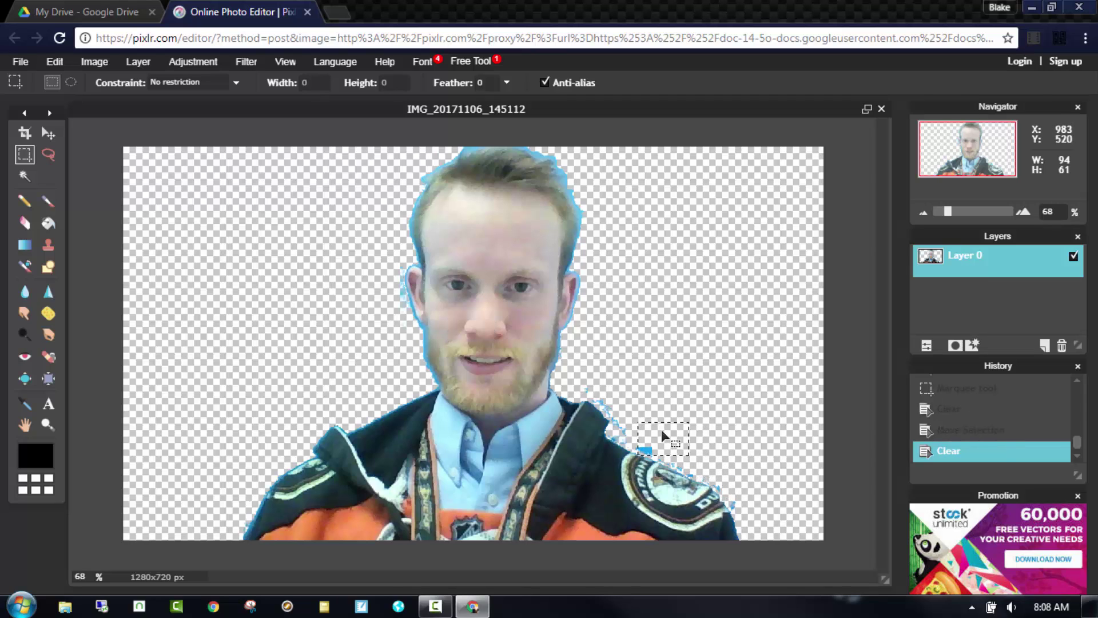
left_click(661, 429)
key("Delete")
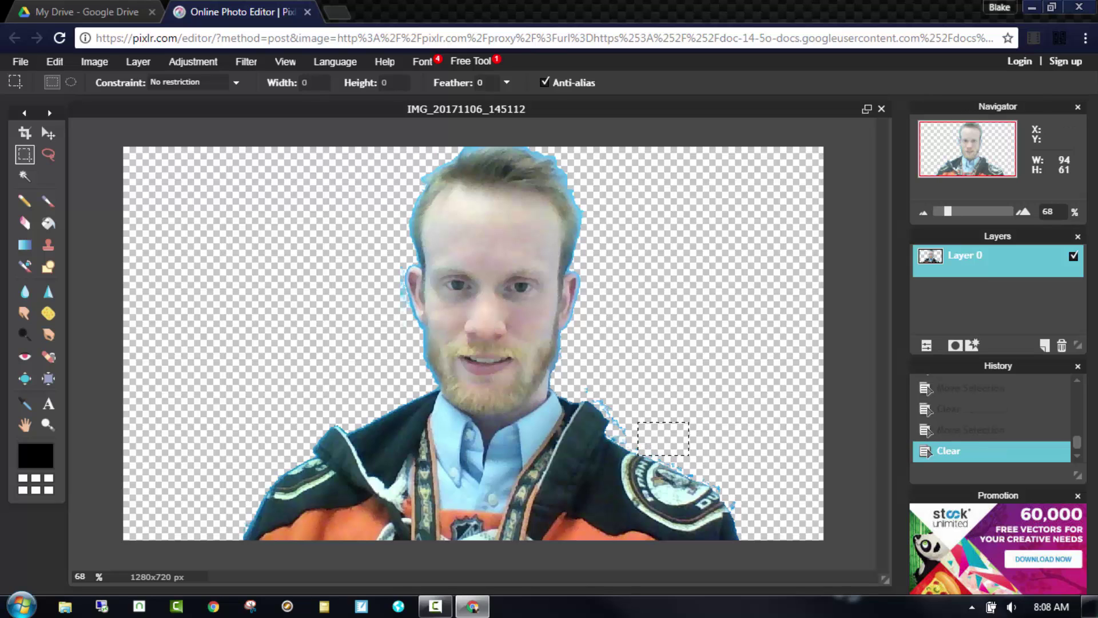
left_click(48, 133)
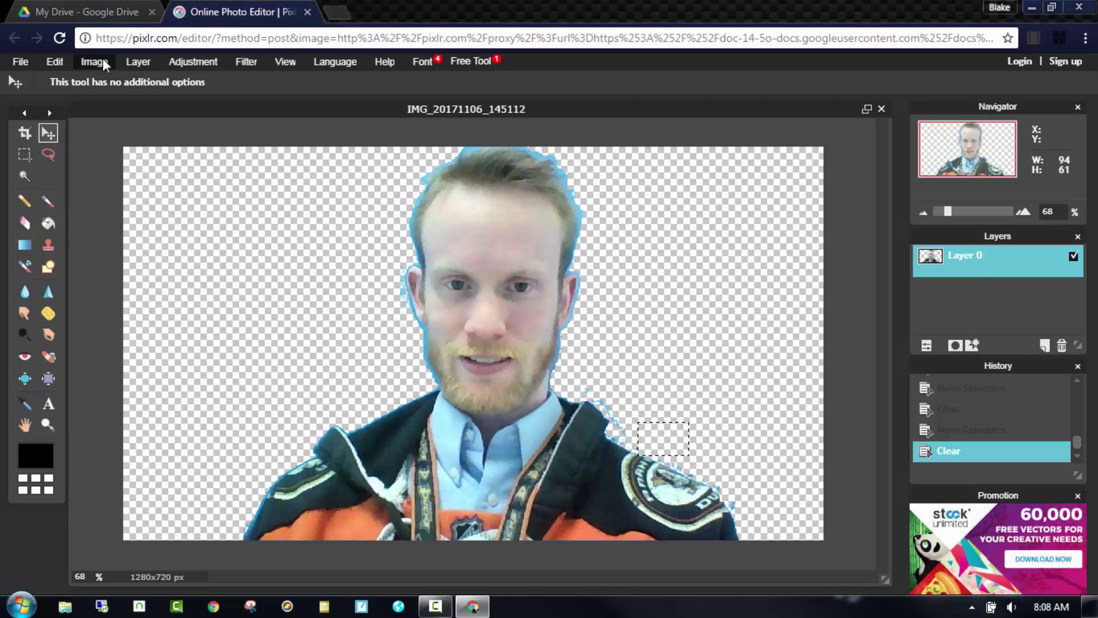
Save the image to Google Drive as a copy named "PNG Edit" in the PNG (Transparent, full quality) format
left_click(24, 63)
left_click(56, 143)
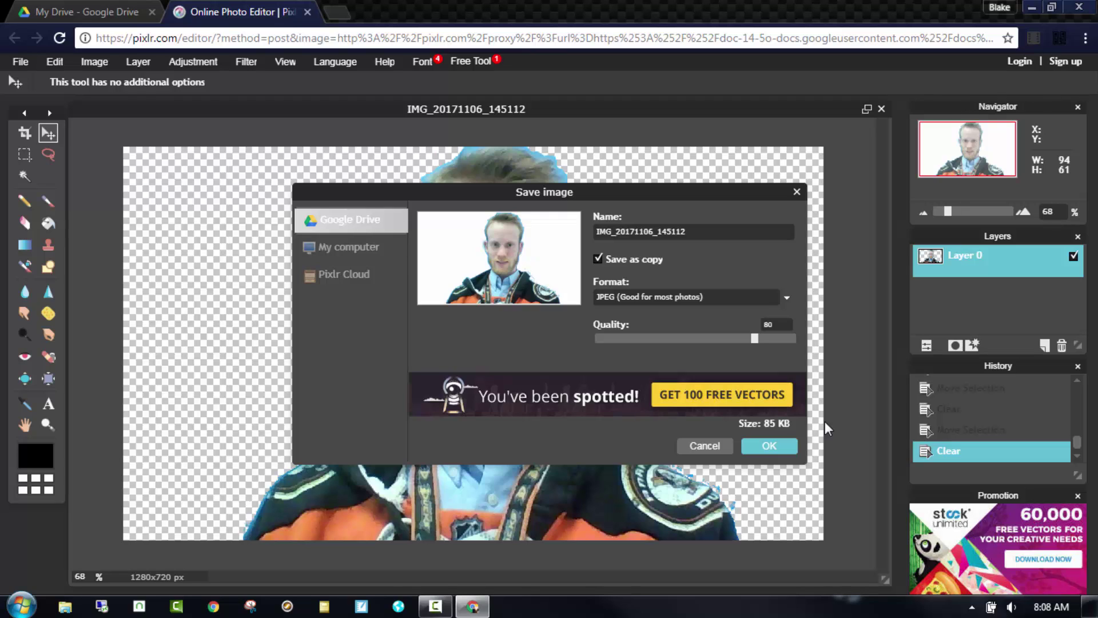
left_click(785, 294)
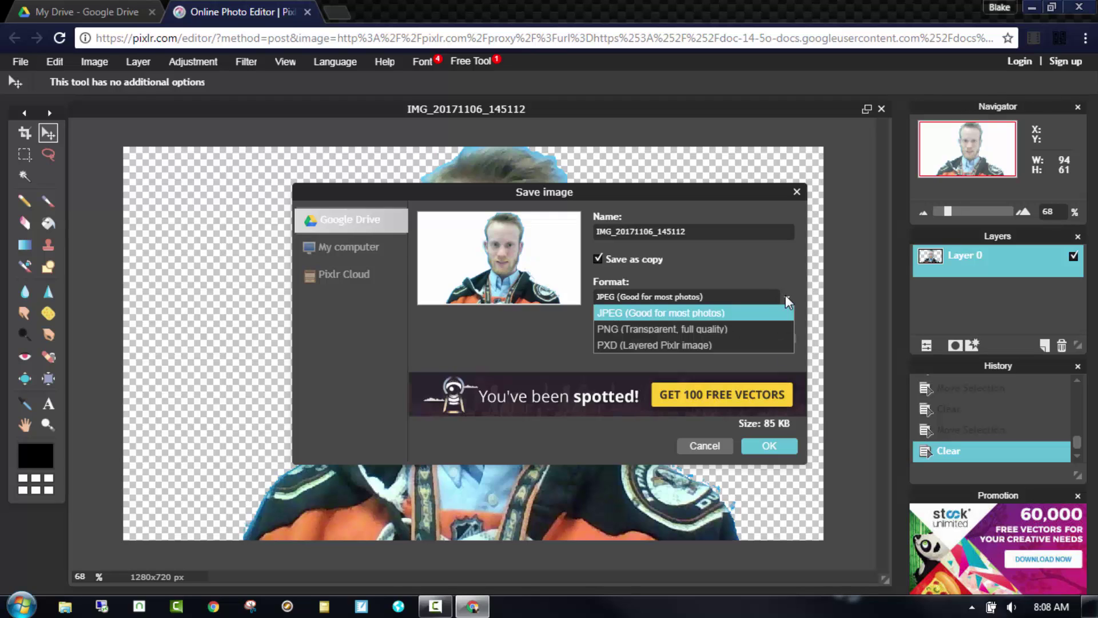
left_click(734, 330)
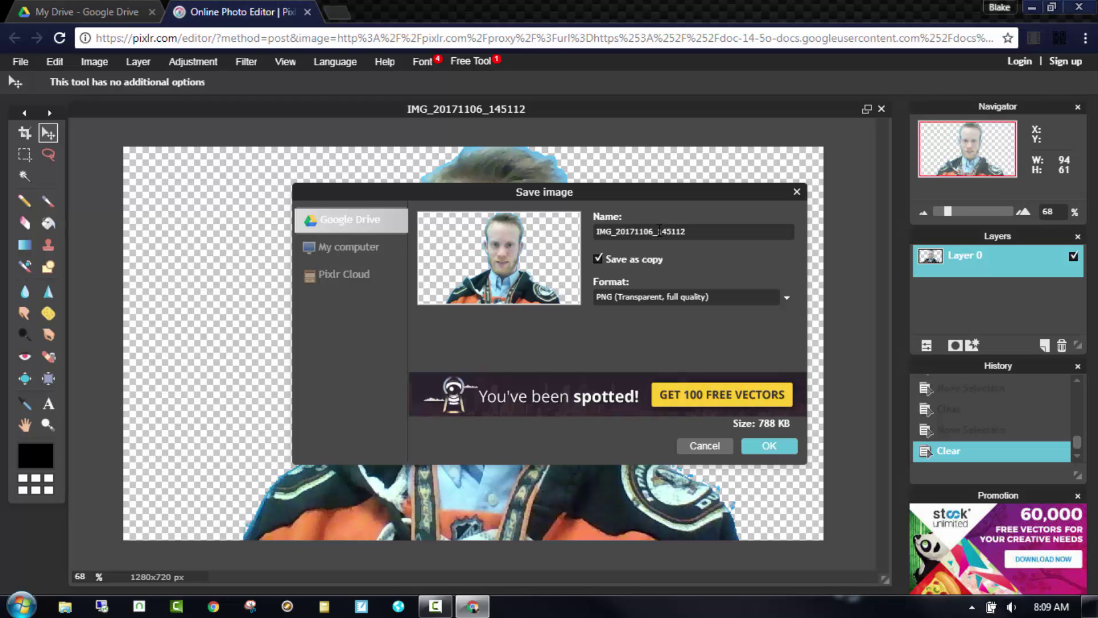
double_click(660, 230)
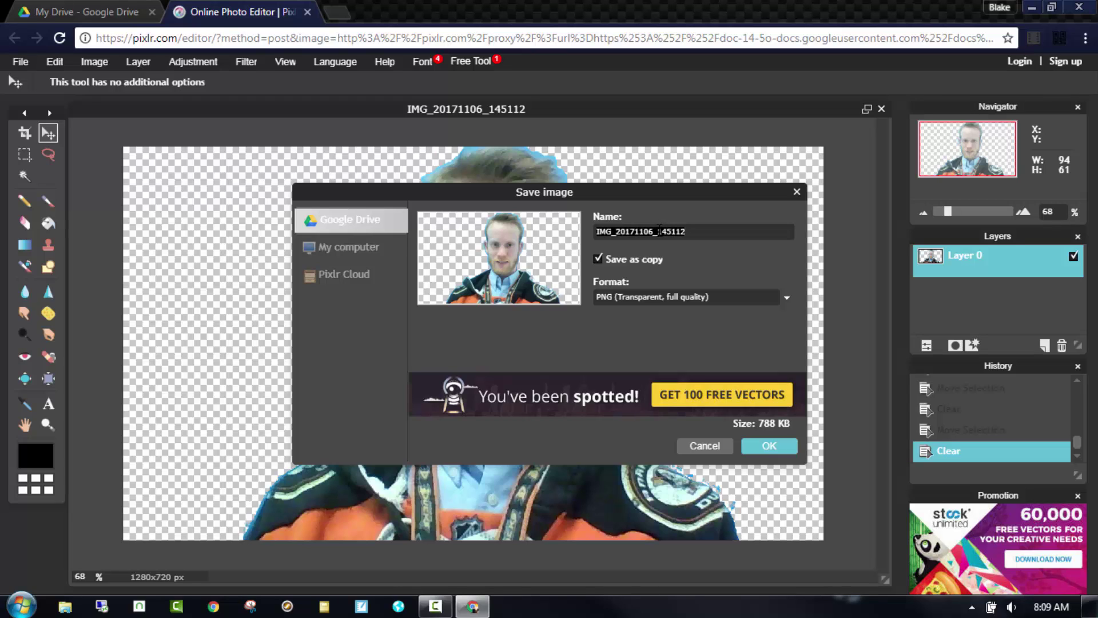
type("PNG Edit")
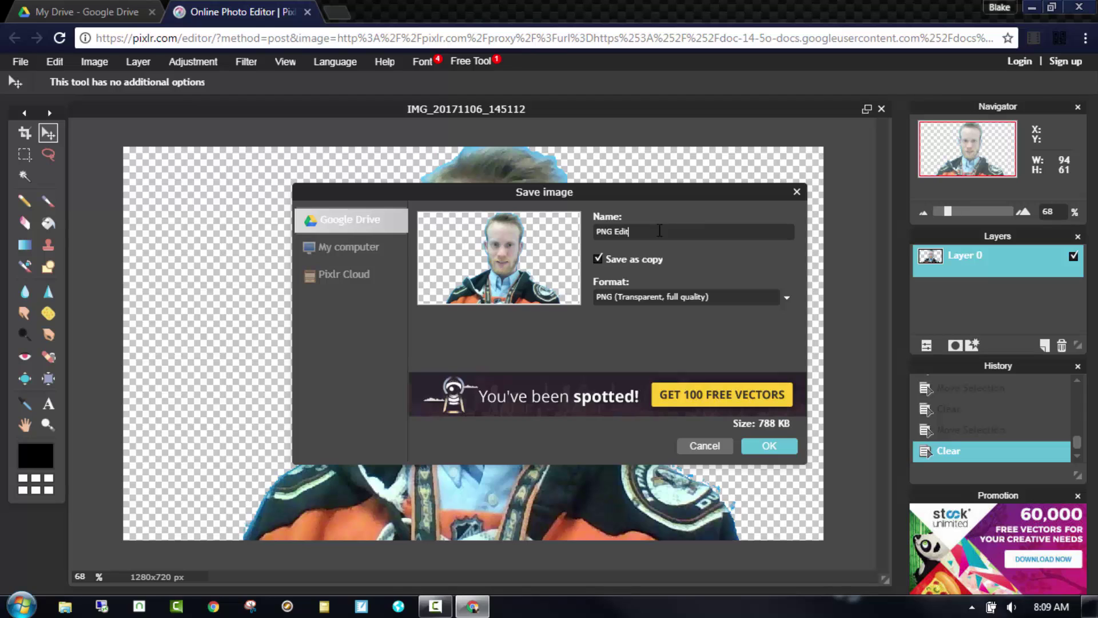
left_click(763, 444)
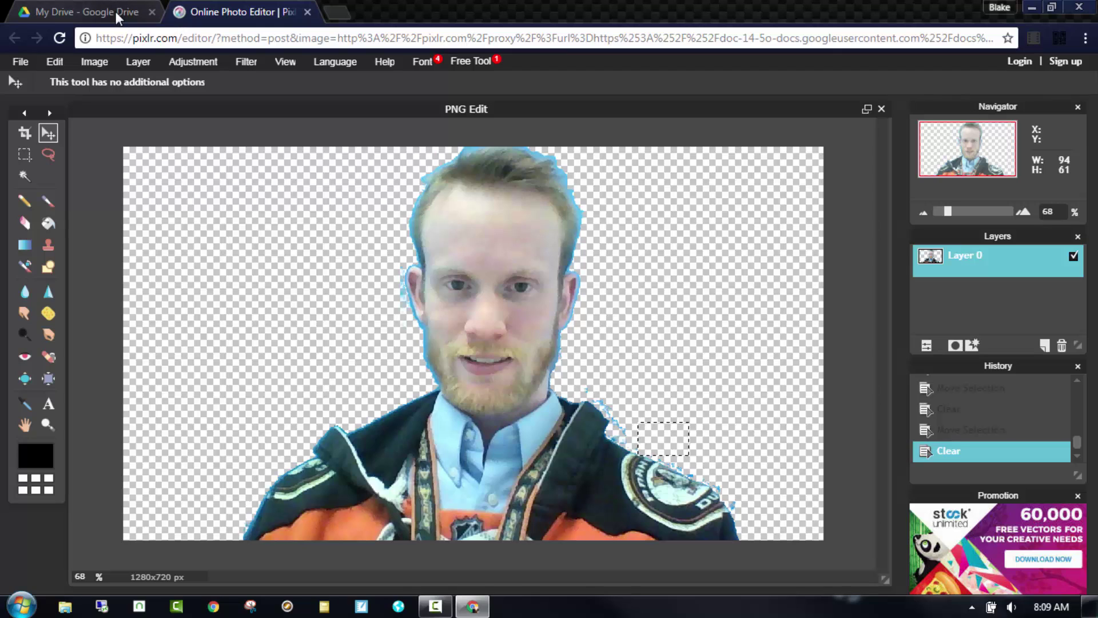
Close the photo editor, return to Google Drive and create a new Google Drawings file
left_click(308, 13)
left_click(622, 132)
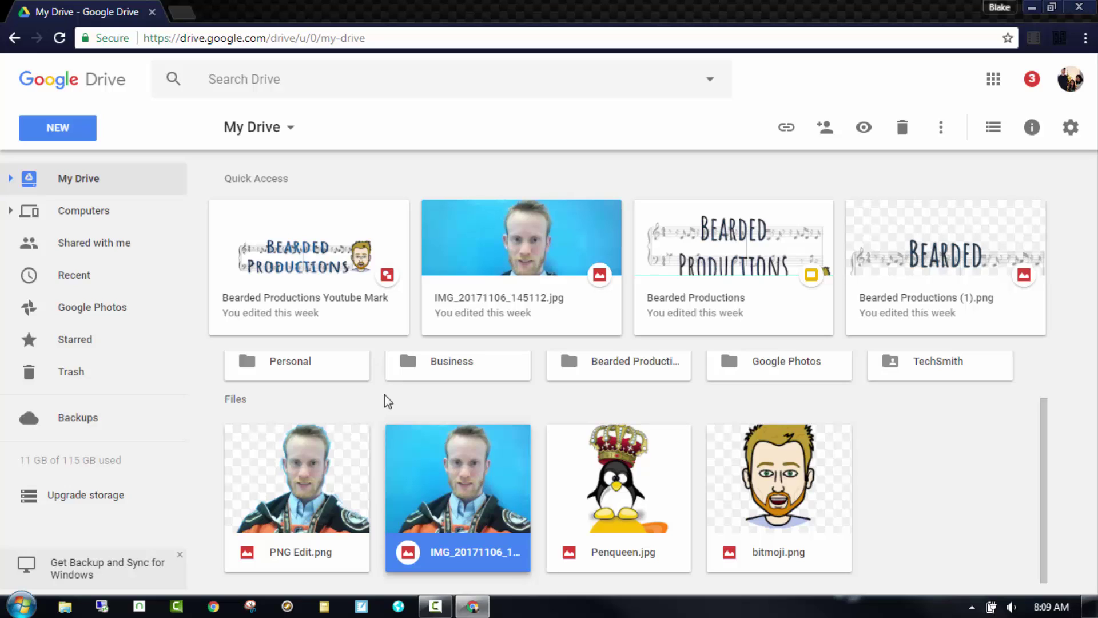
left_click(1010, 532)
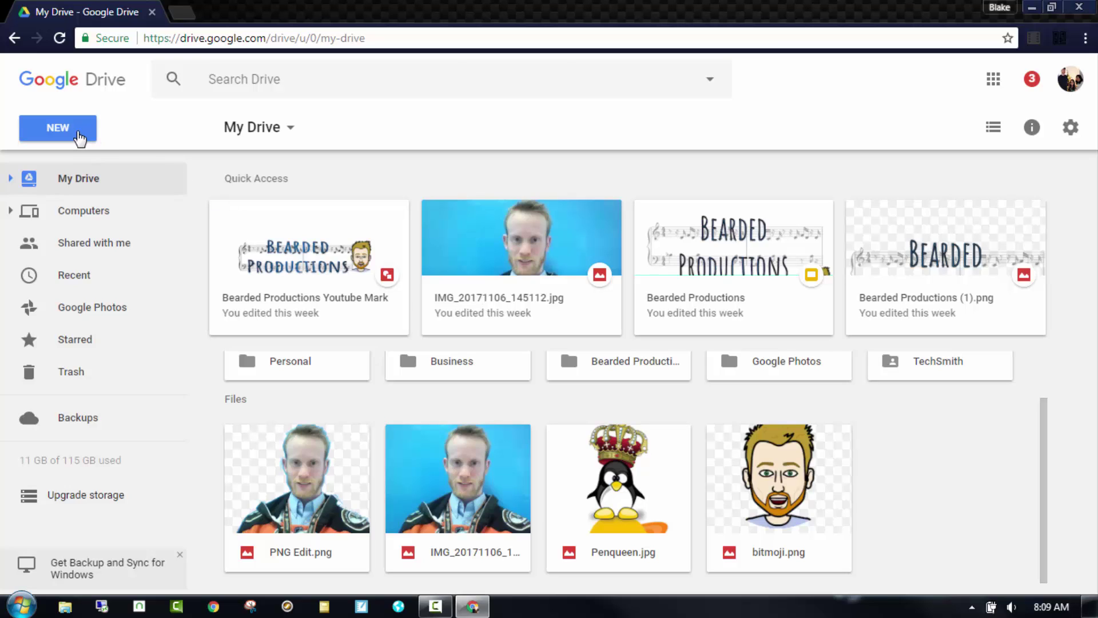
left_click(79, 137)
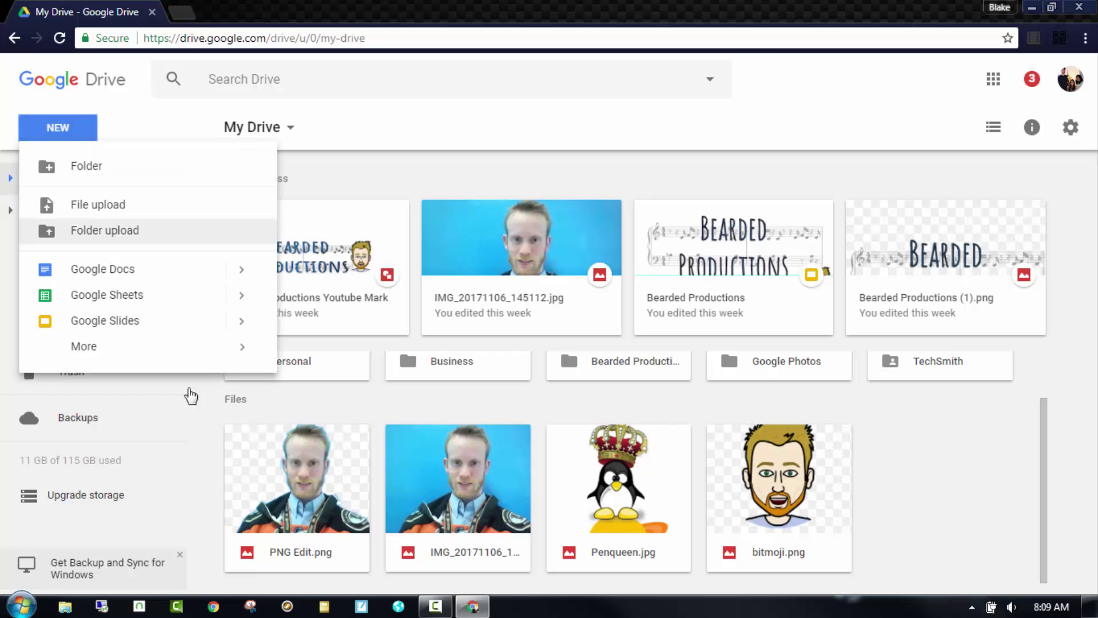
mouse_move(150, 360)
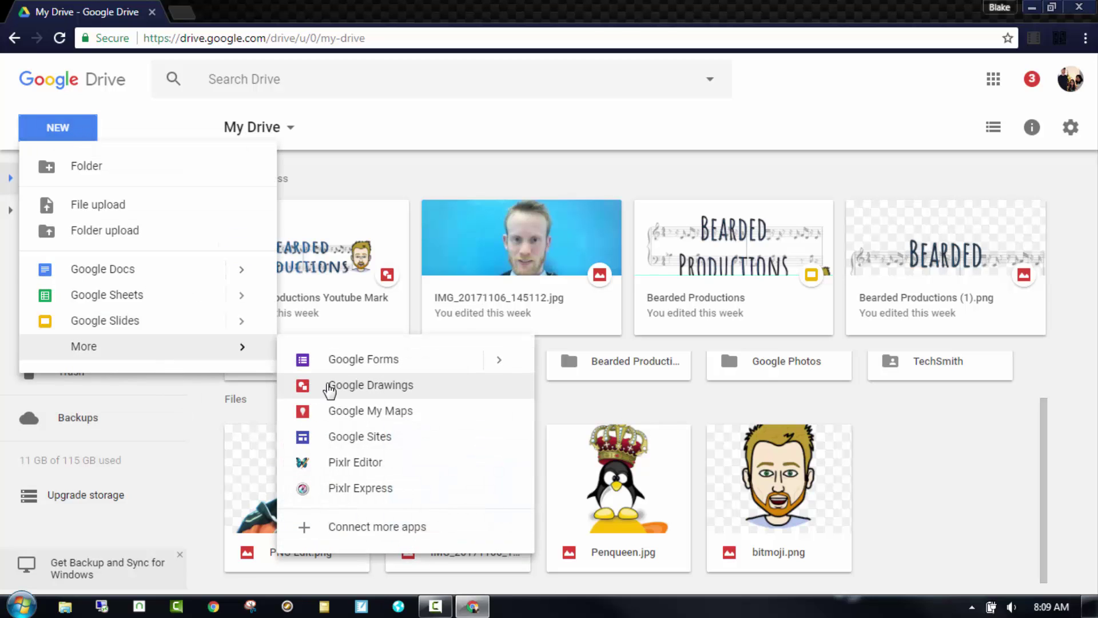
left_click(330, 386)
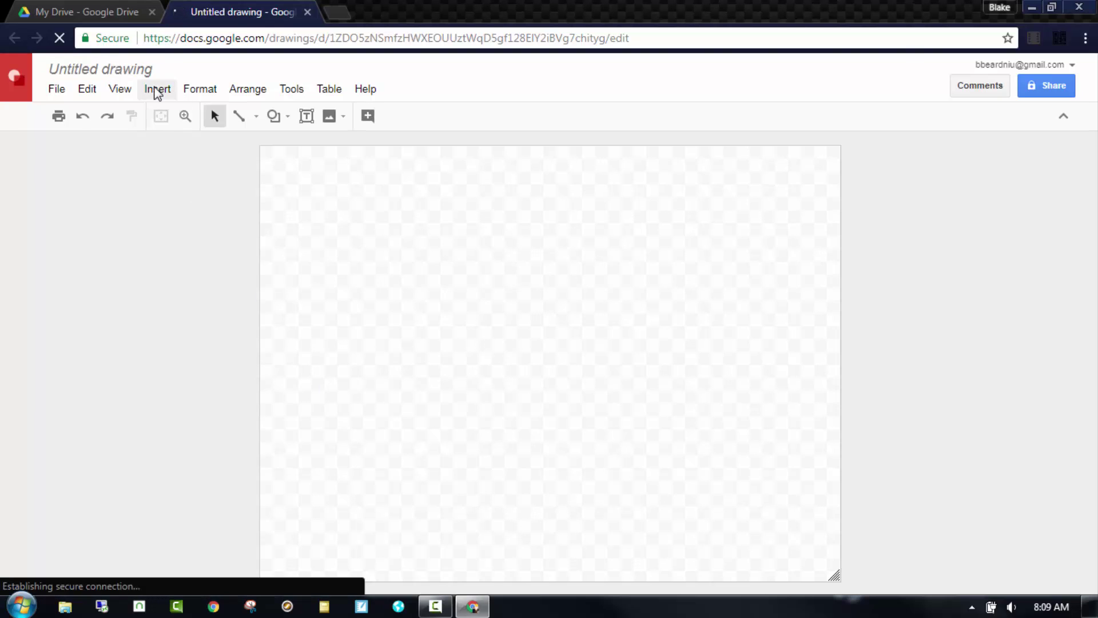
Search the web for "moon" images to insert into the drawing
left_click(157, 91)
mouse_move(183, 142)
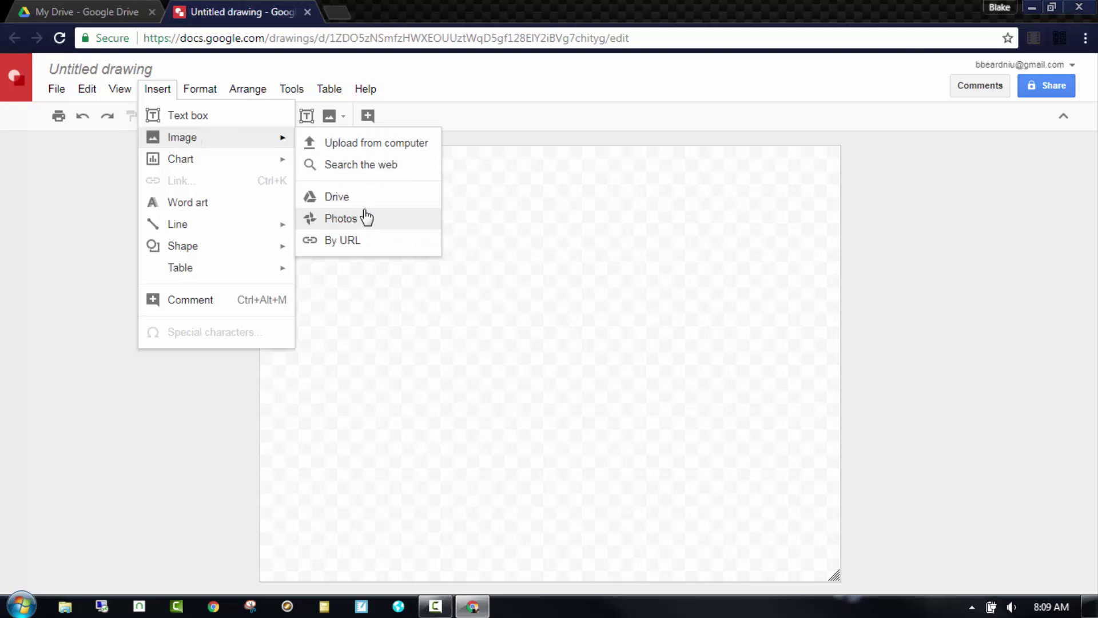
left_click(353, 170)
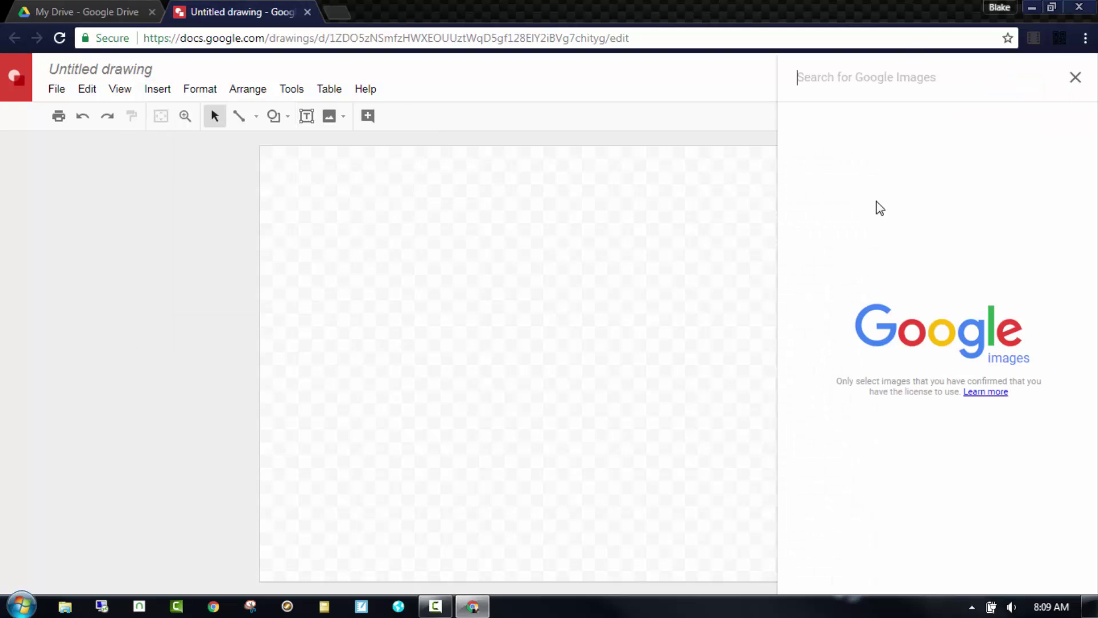
type("moon")
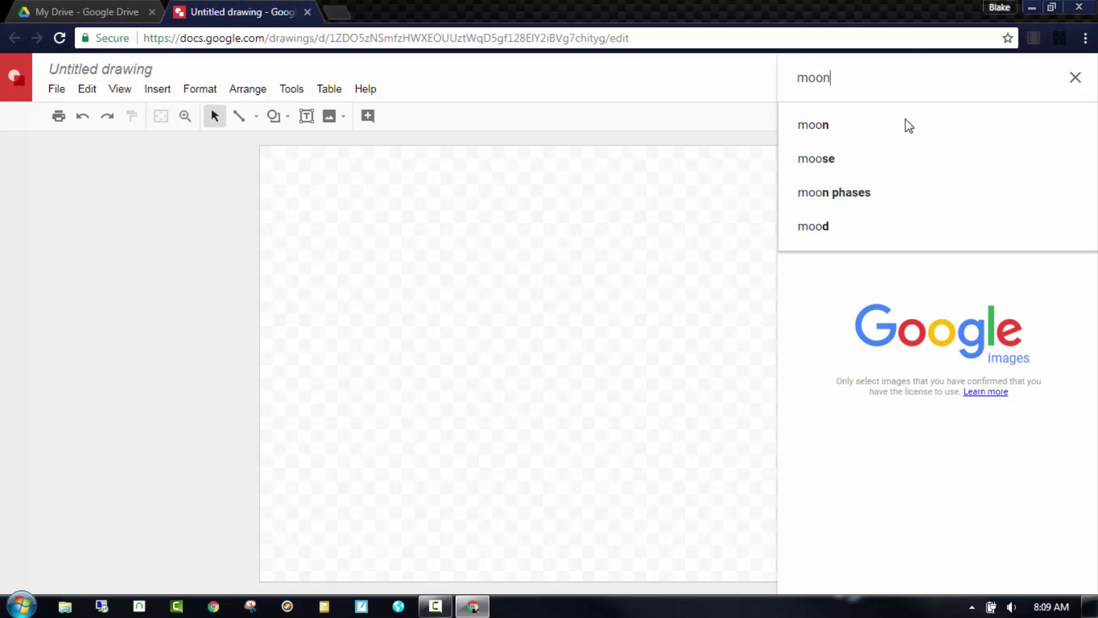
key("Return")
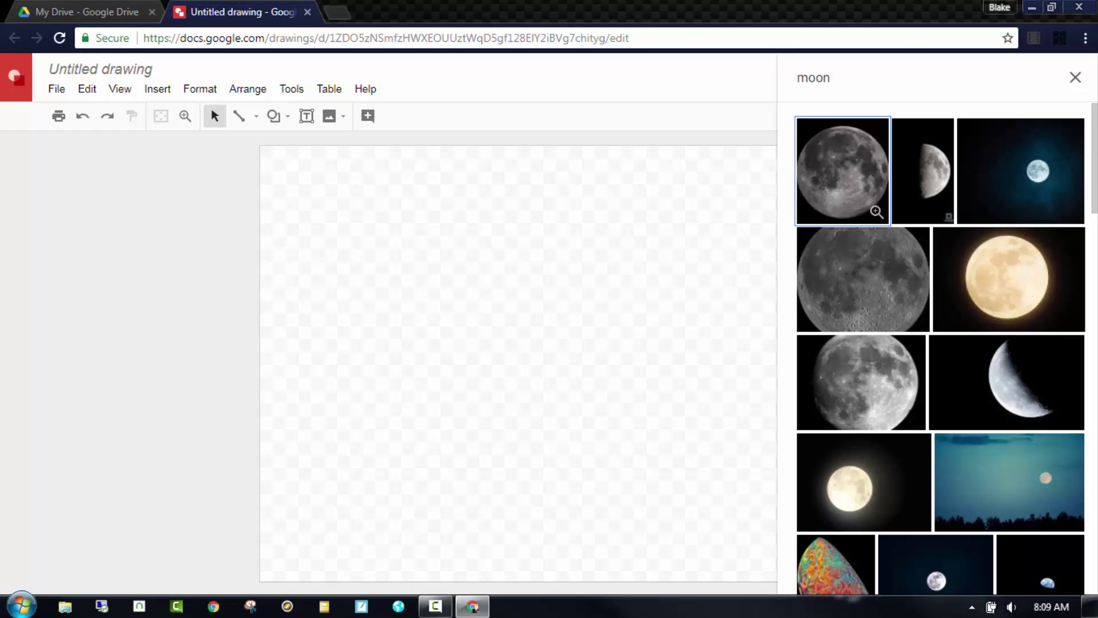
Browse the moon images and insert the one of Earth above the lunar surface into the drawing
scroll(1094, 291, "down", 7)
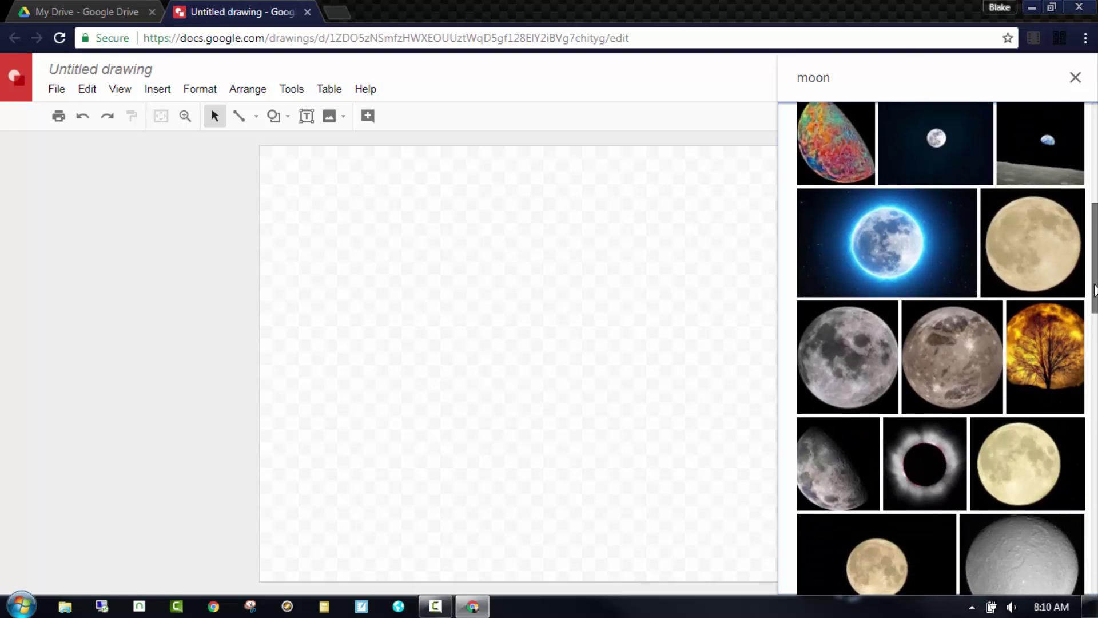
scroll(1094, 291, "down", 3)
scroll(1084, 252, "up", 7)
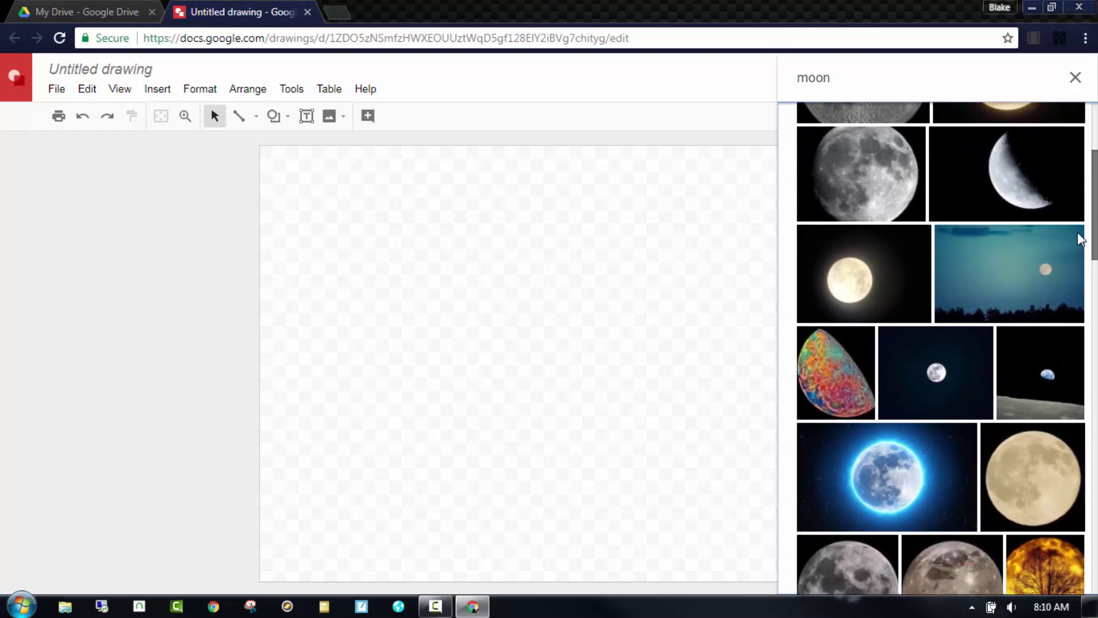
scroll(1080, 239, "down", 1)
double_click(1052, 351)
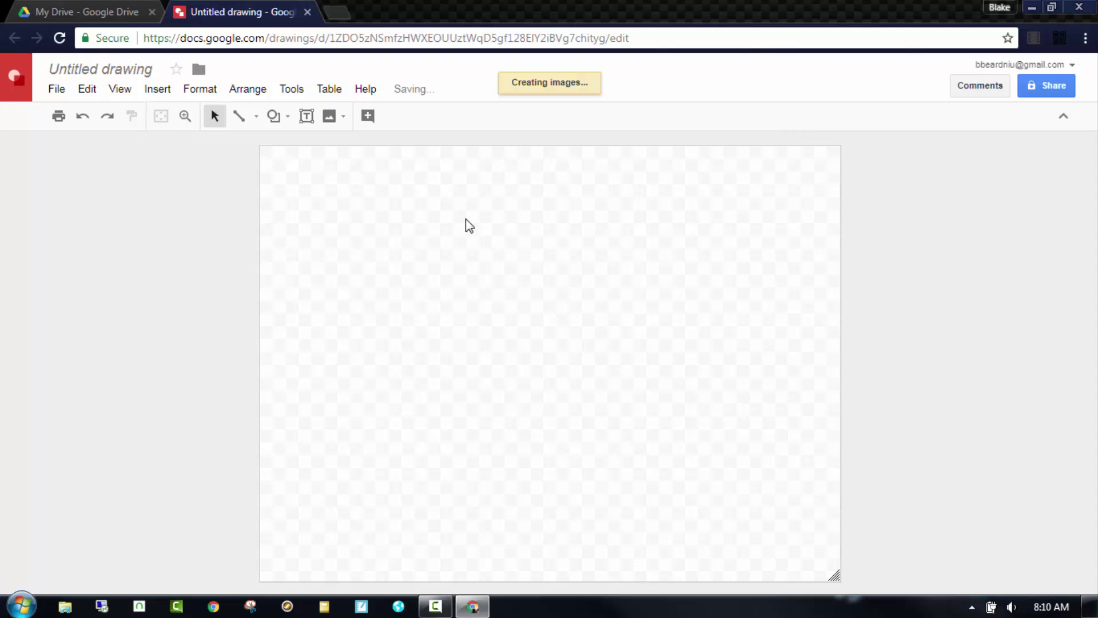